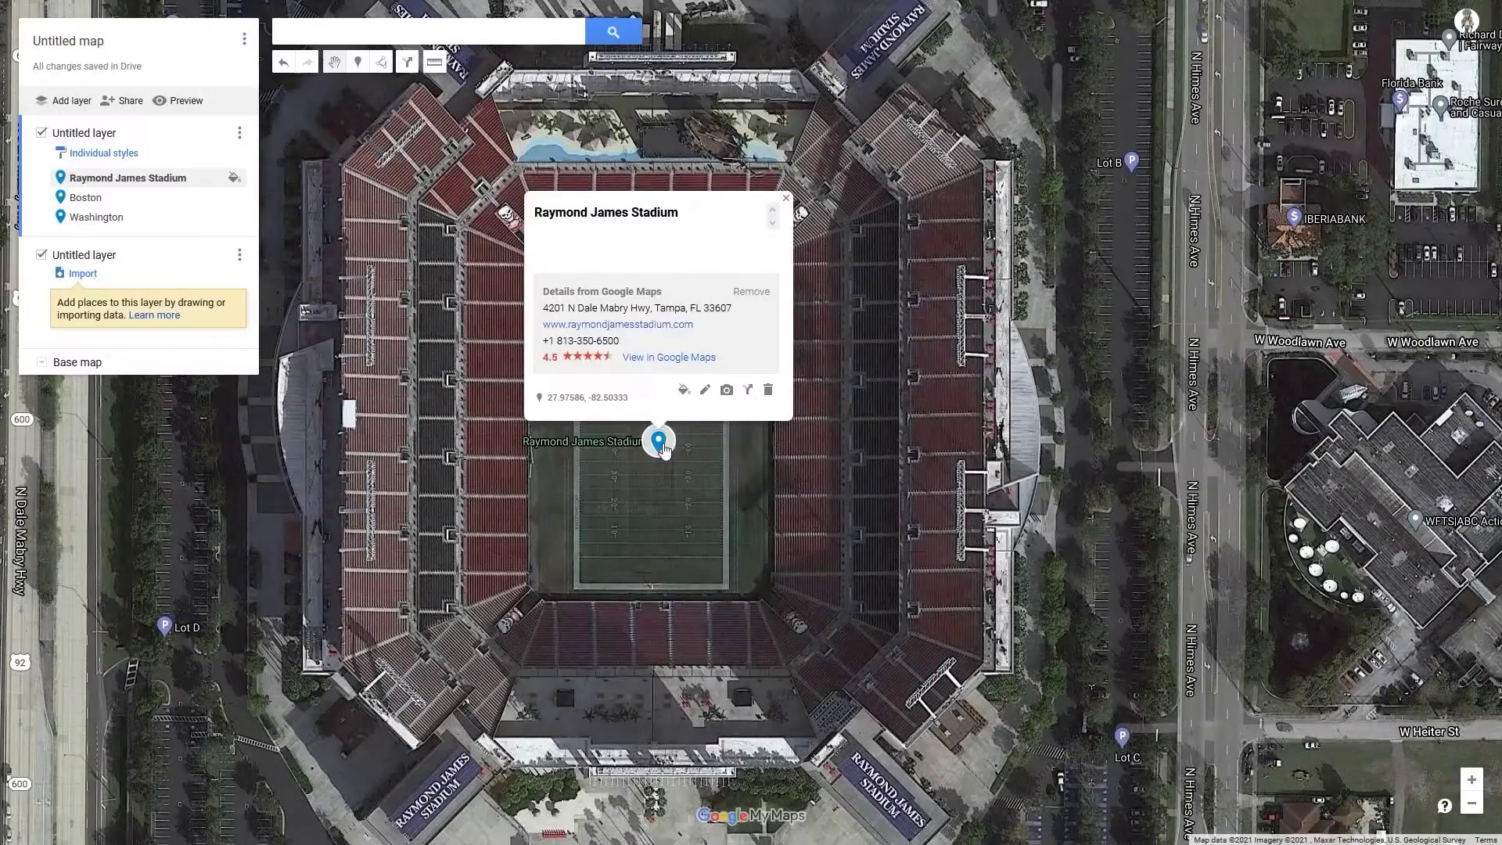
# Recolour the stadium pin blue and save its details
pyautogui.click(682, 389)
pyautogui.click(813, 402)
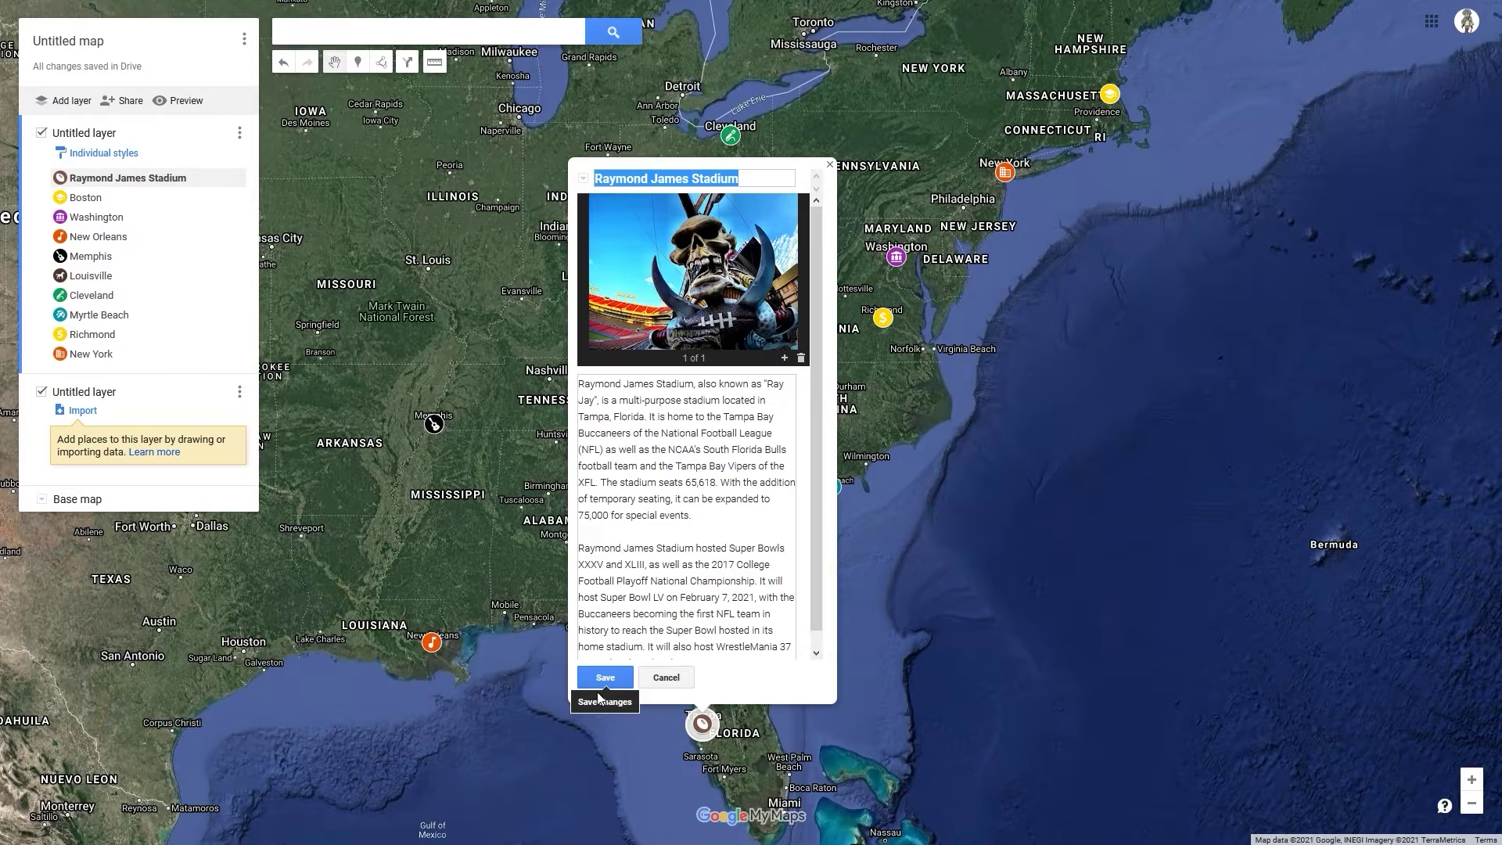
pyautogui.click(601, 689)
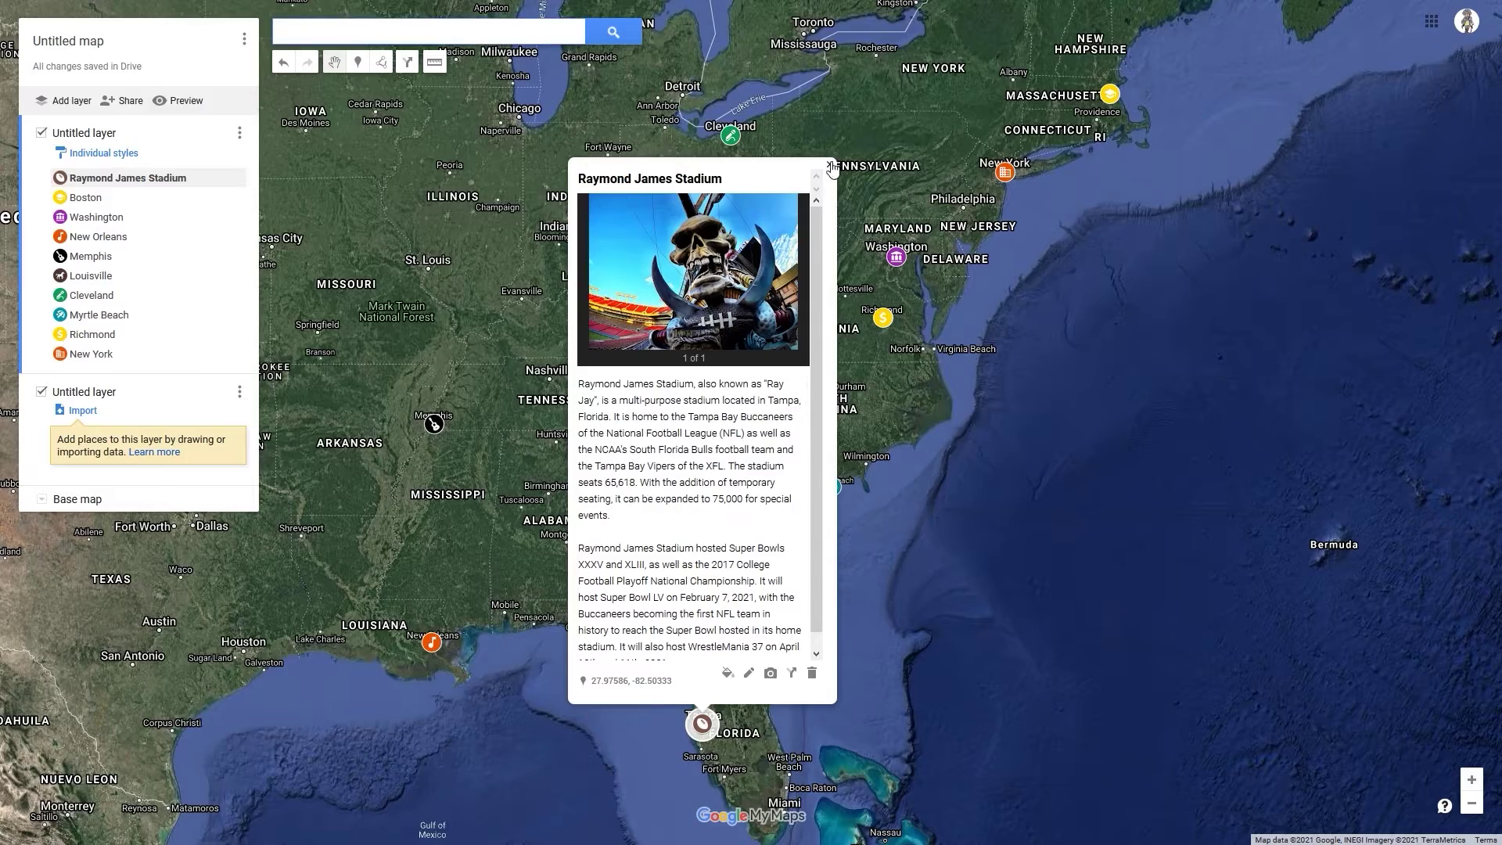
pyautogui.click(830, 164)
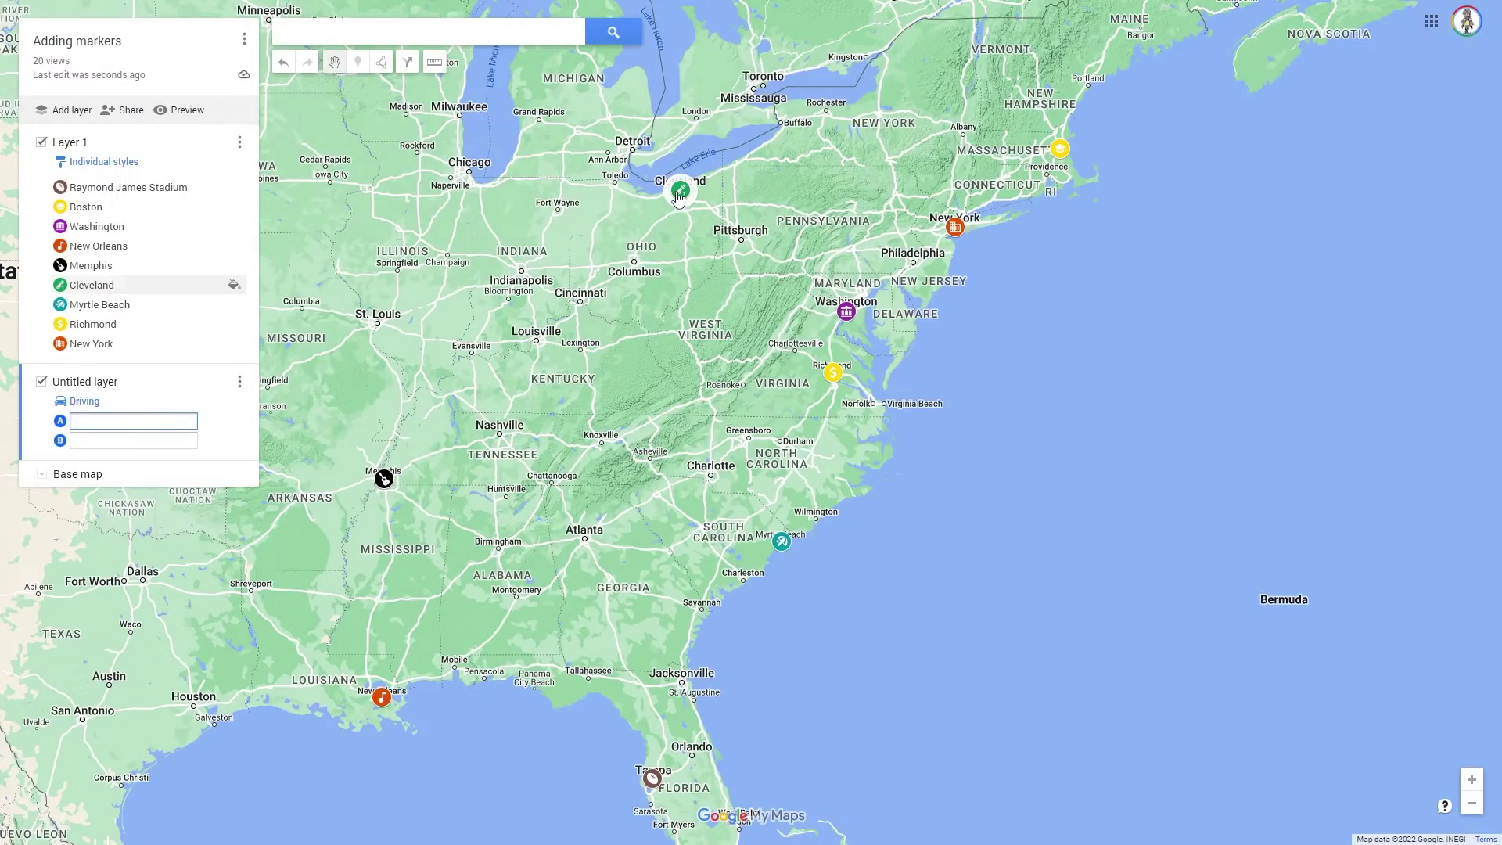
# Start a driving route at Cleveland, with Boston and New York as the next stops
pyautogui.click(91, 285)
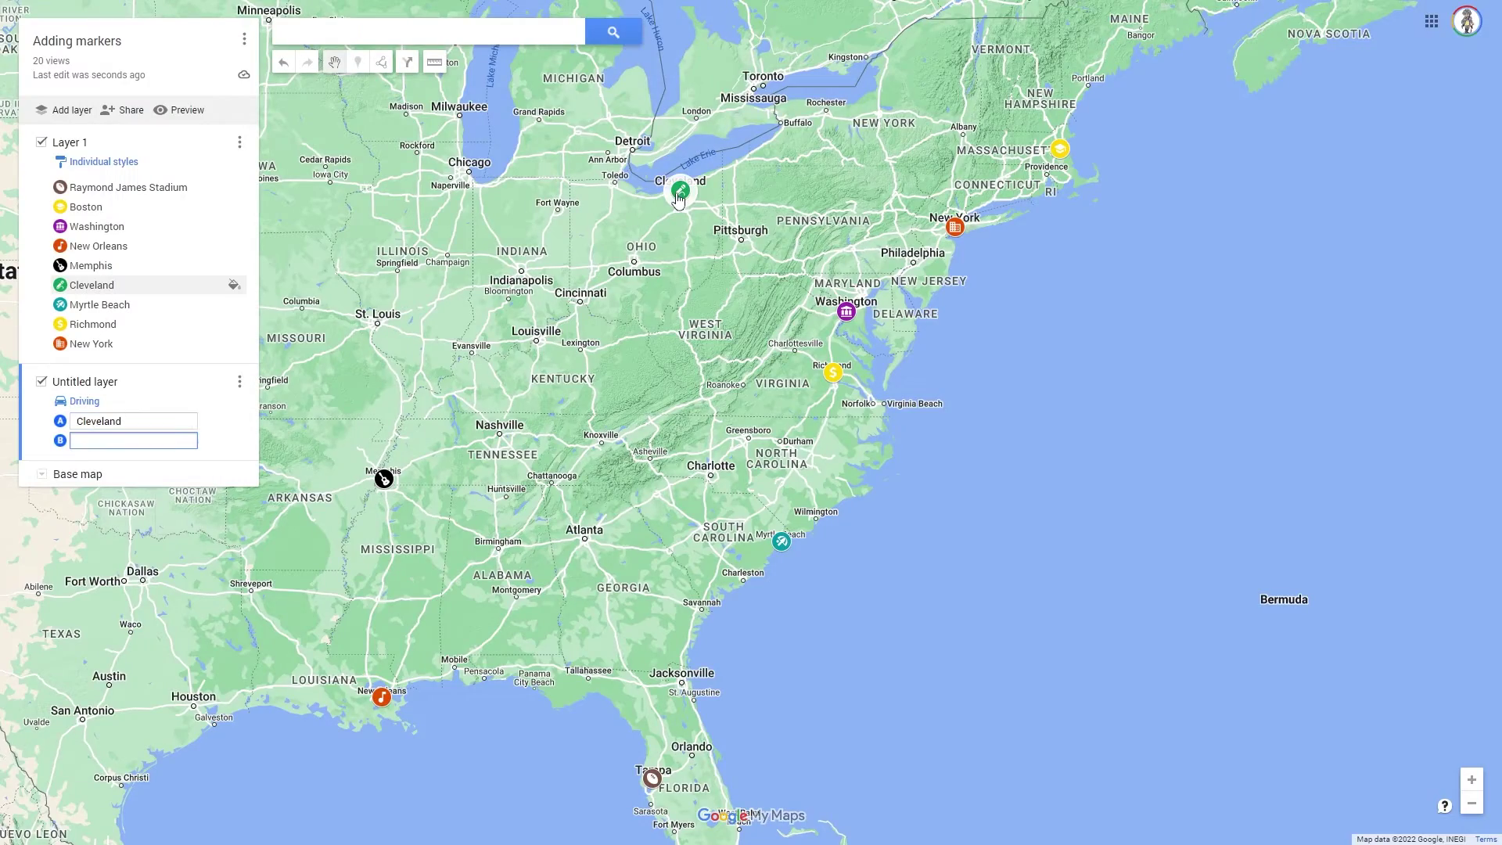
pyautogui.click(87, 207)
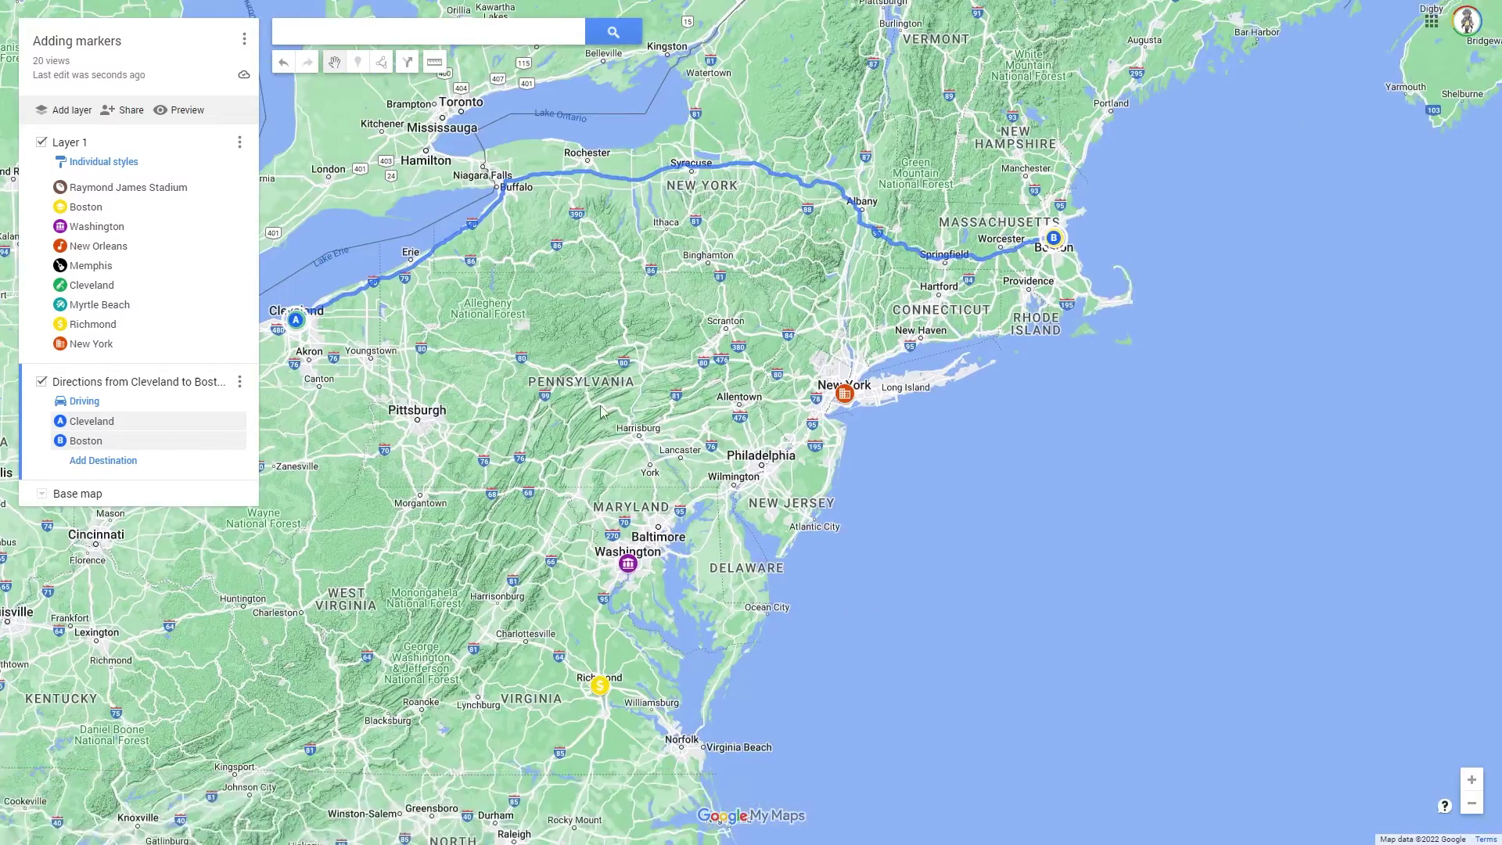
pyautogui.scroll(-3, 601, 412)
pyautogui.click(103, 460)
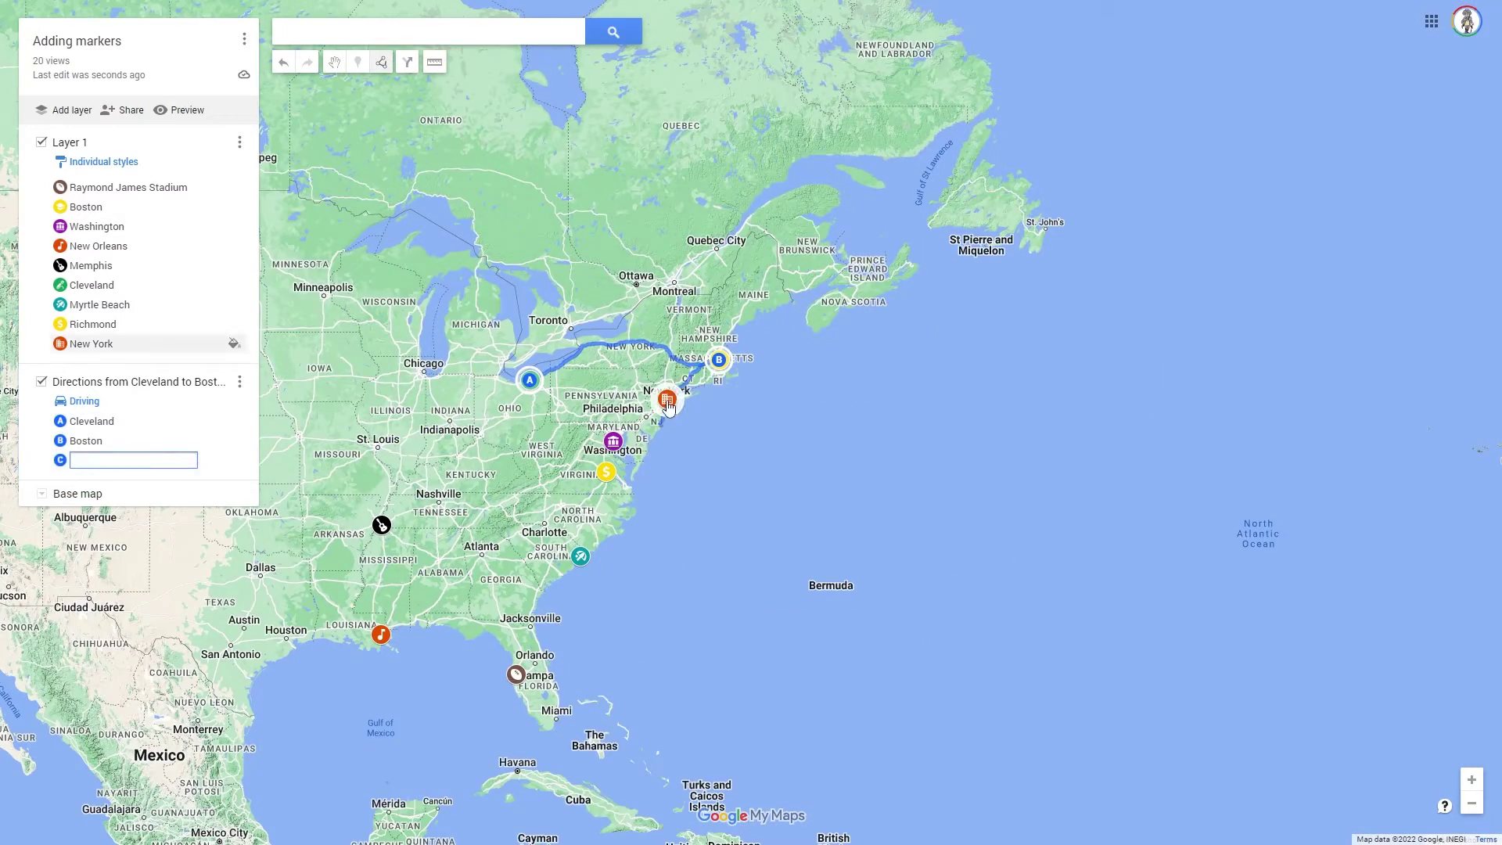
pyautogui.click(666, 400)
# Add Washington, Richmond and Myrtle Beach as route stops D, E and F
pyautogui.click(104, 480)
pyautogui.click(613, 441)
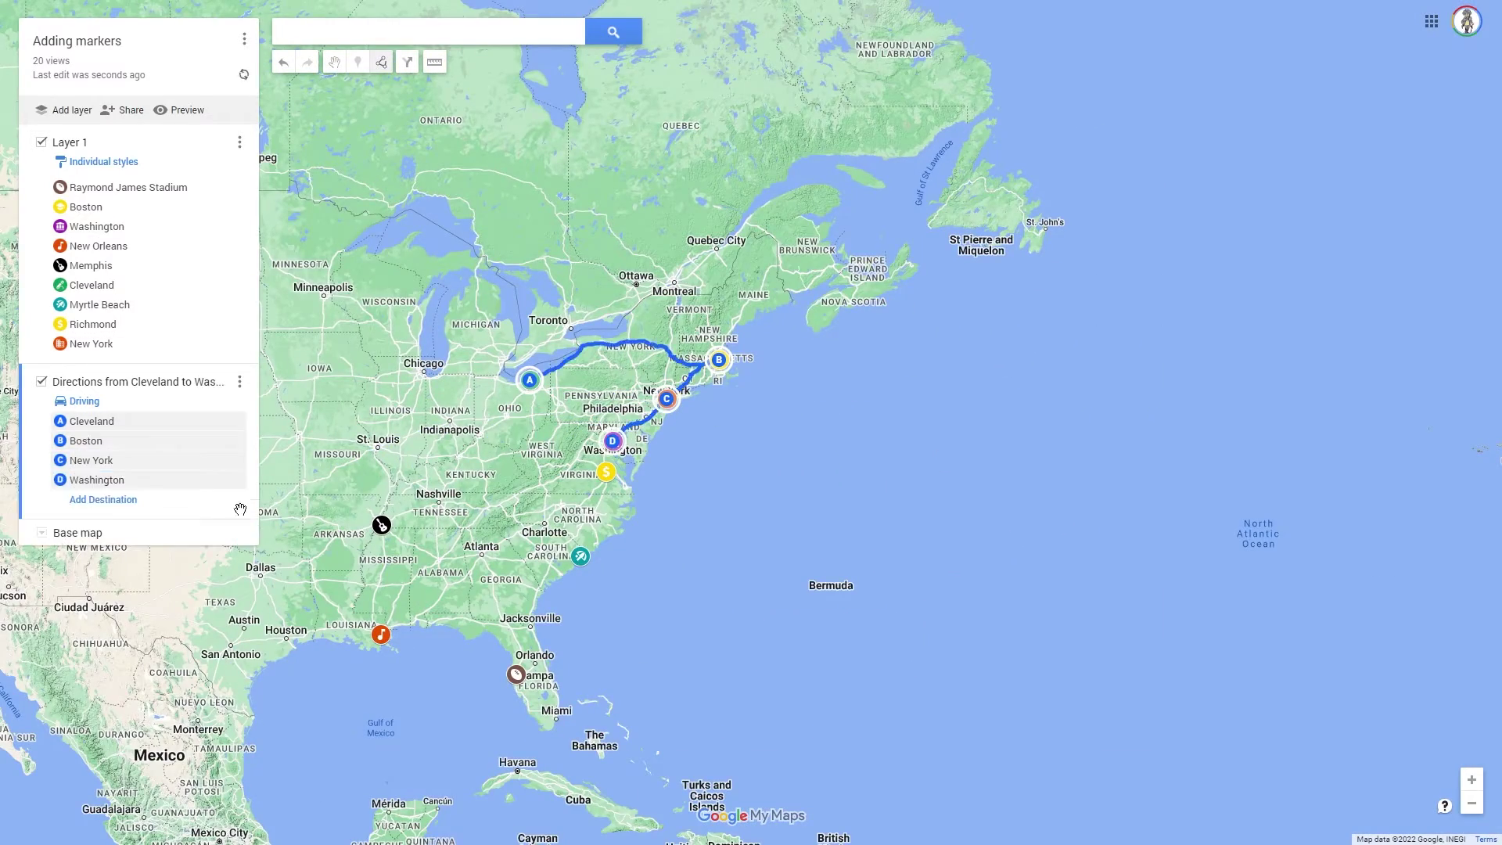
pyautogui.click(103, 499)
pyautogui.click(606, 472)
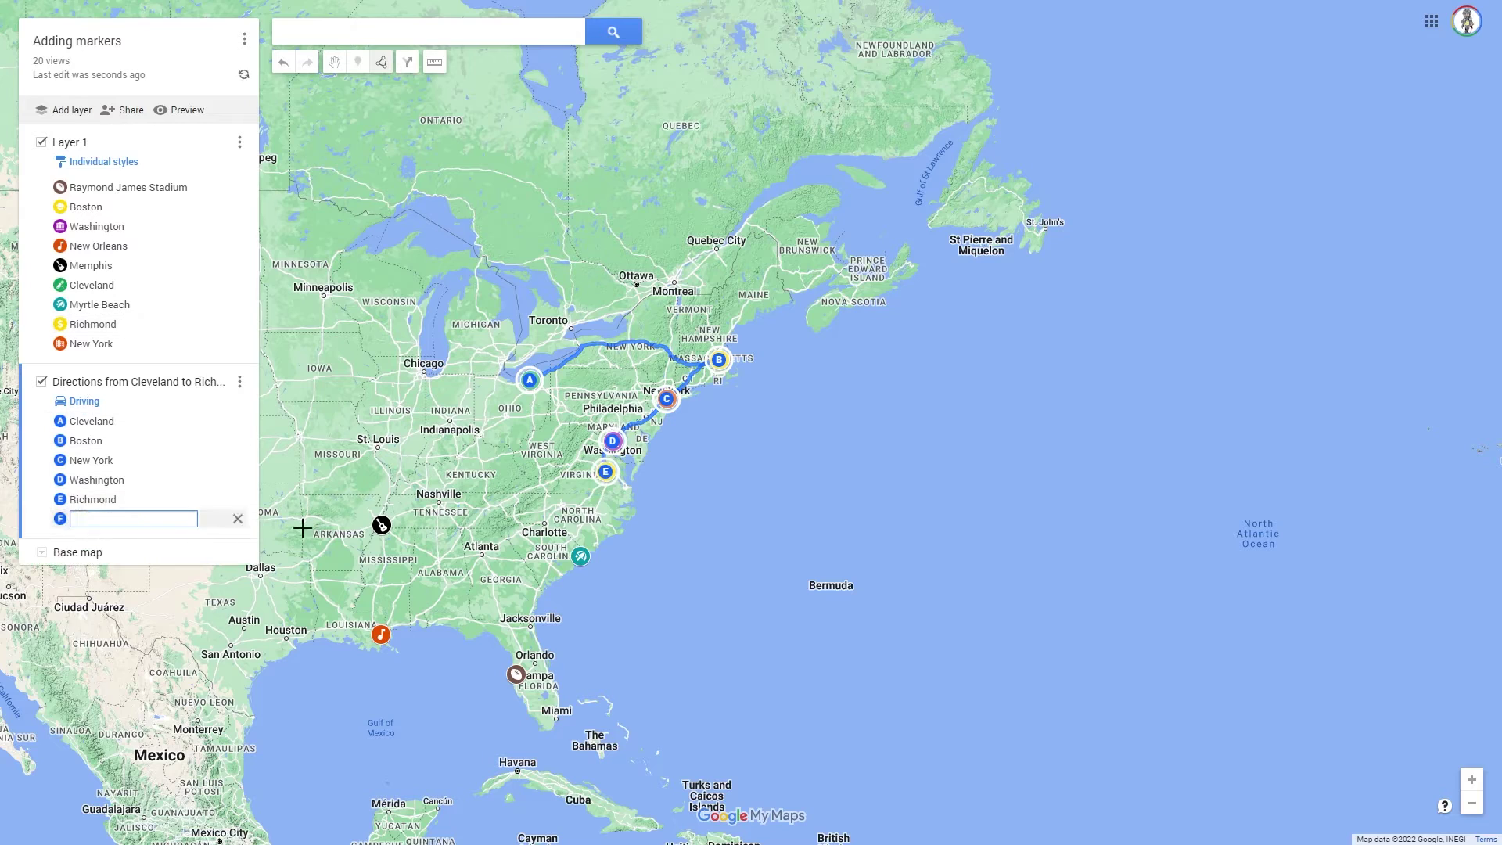
pyautogui.click(585, 562)
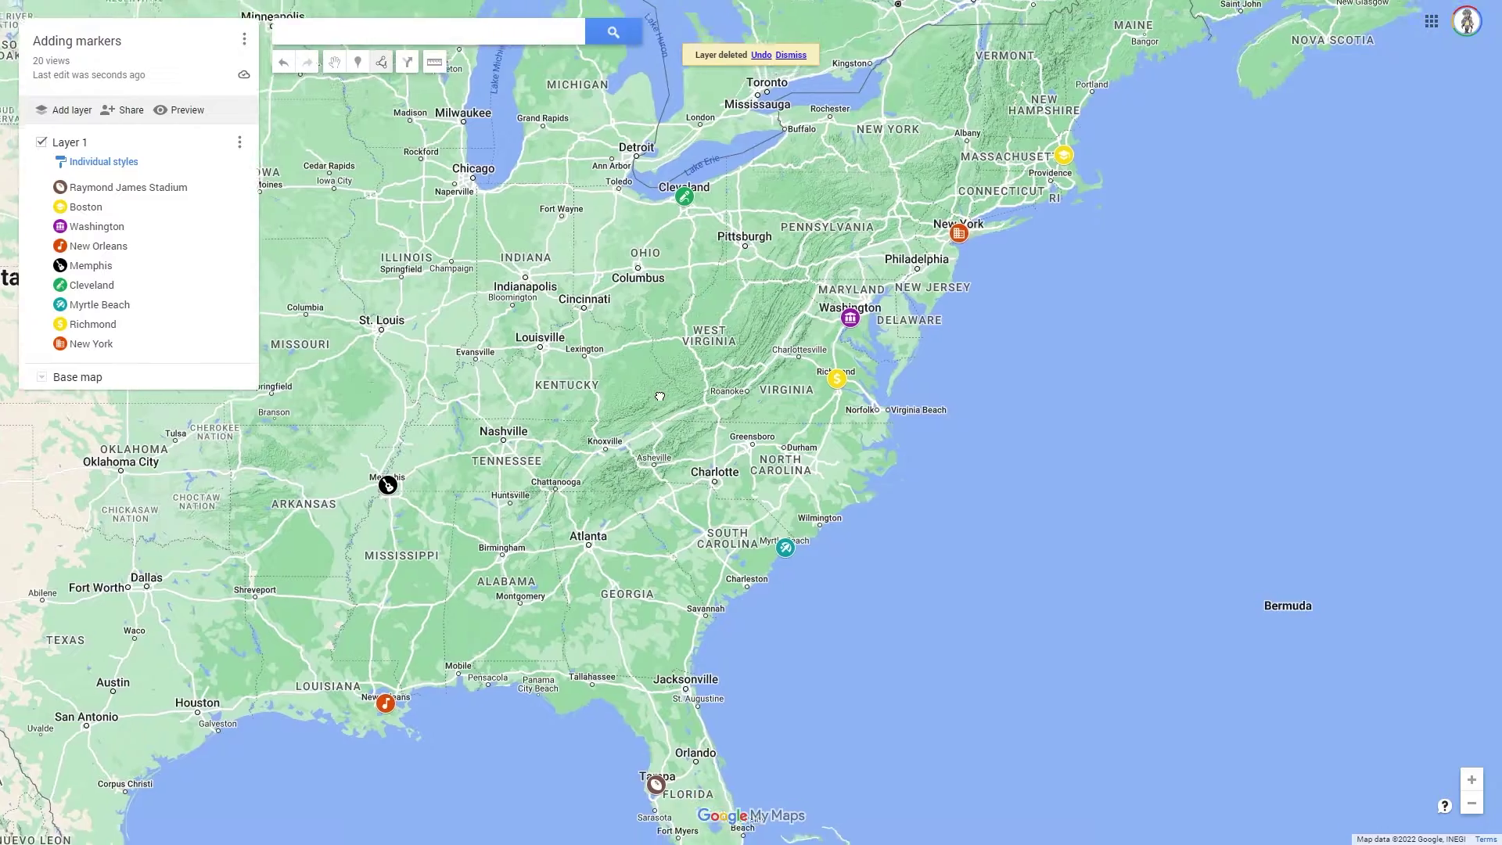
# Scroll the side panel down and back up to review the remaining layer
pyautogui.scroll(-1, 660, 397)
pyautogui.scroll(1, 663, 402)
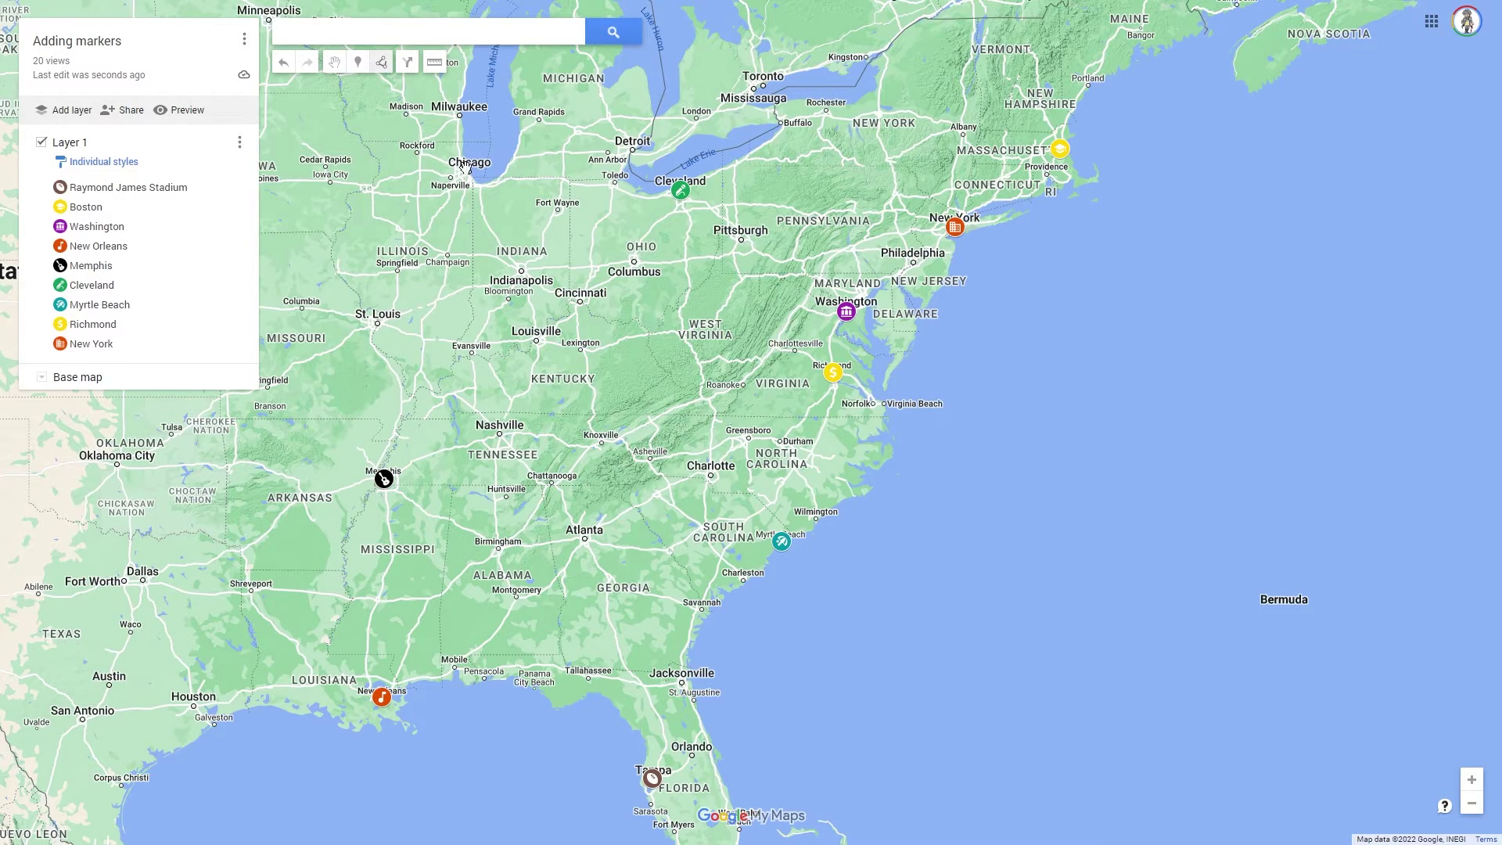
# Add a new directions layer and set it to driving after trying cycling and walking
pyautogui.click(408, 63)
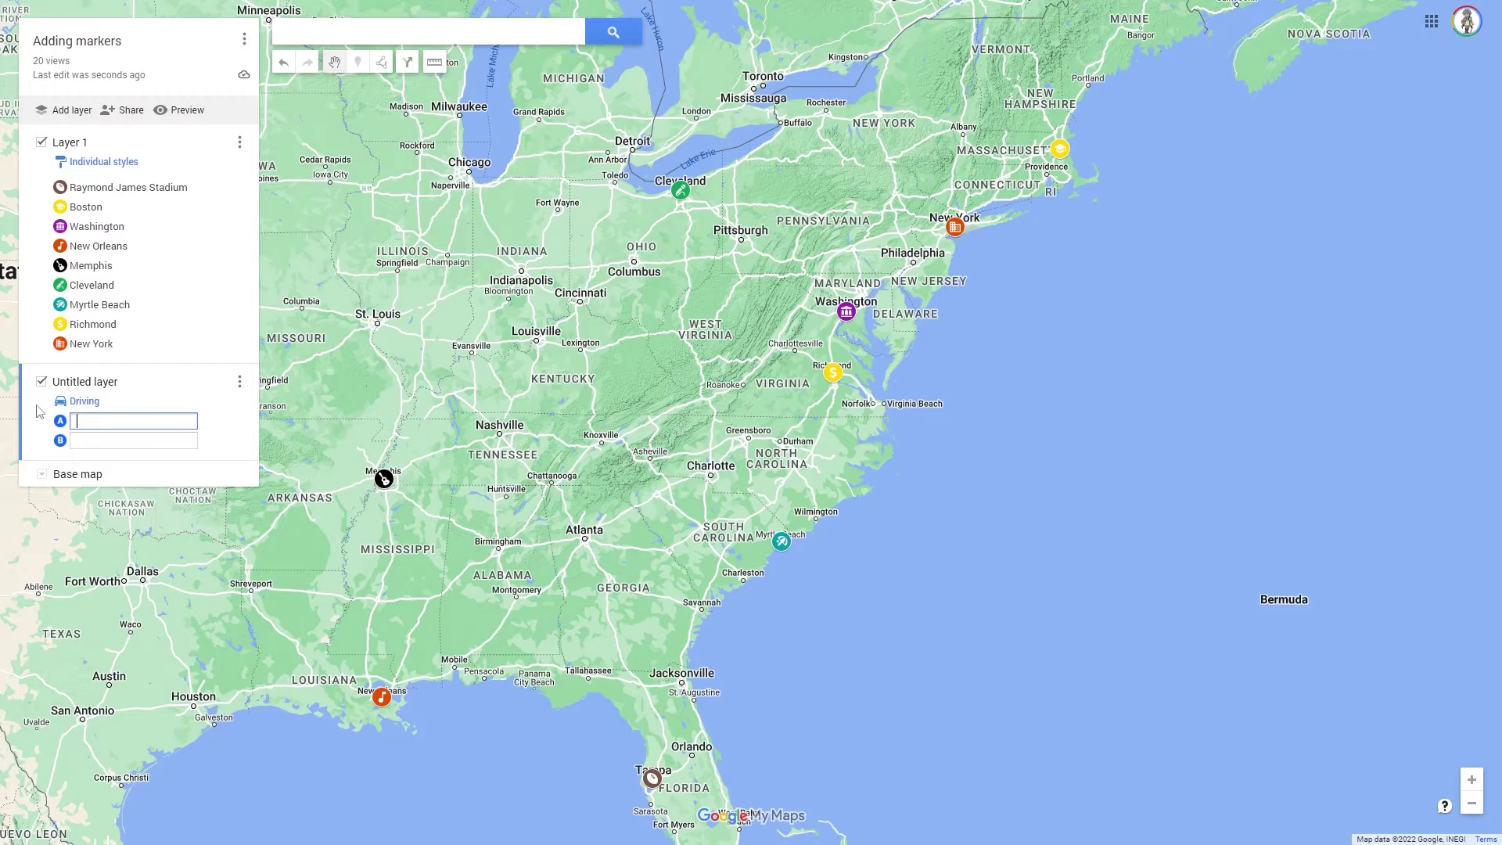
pyautogui.click(84, 402)
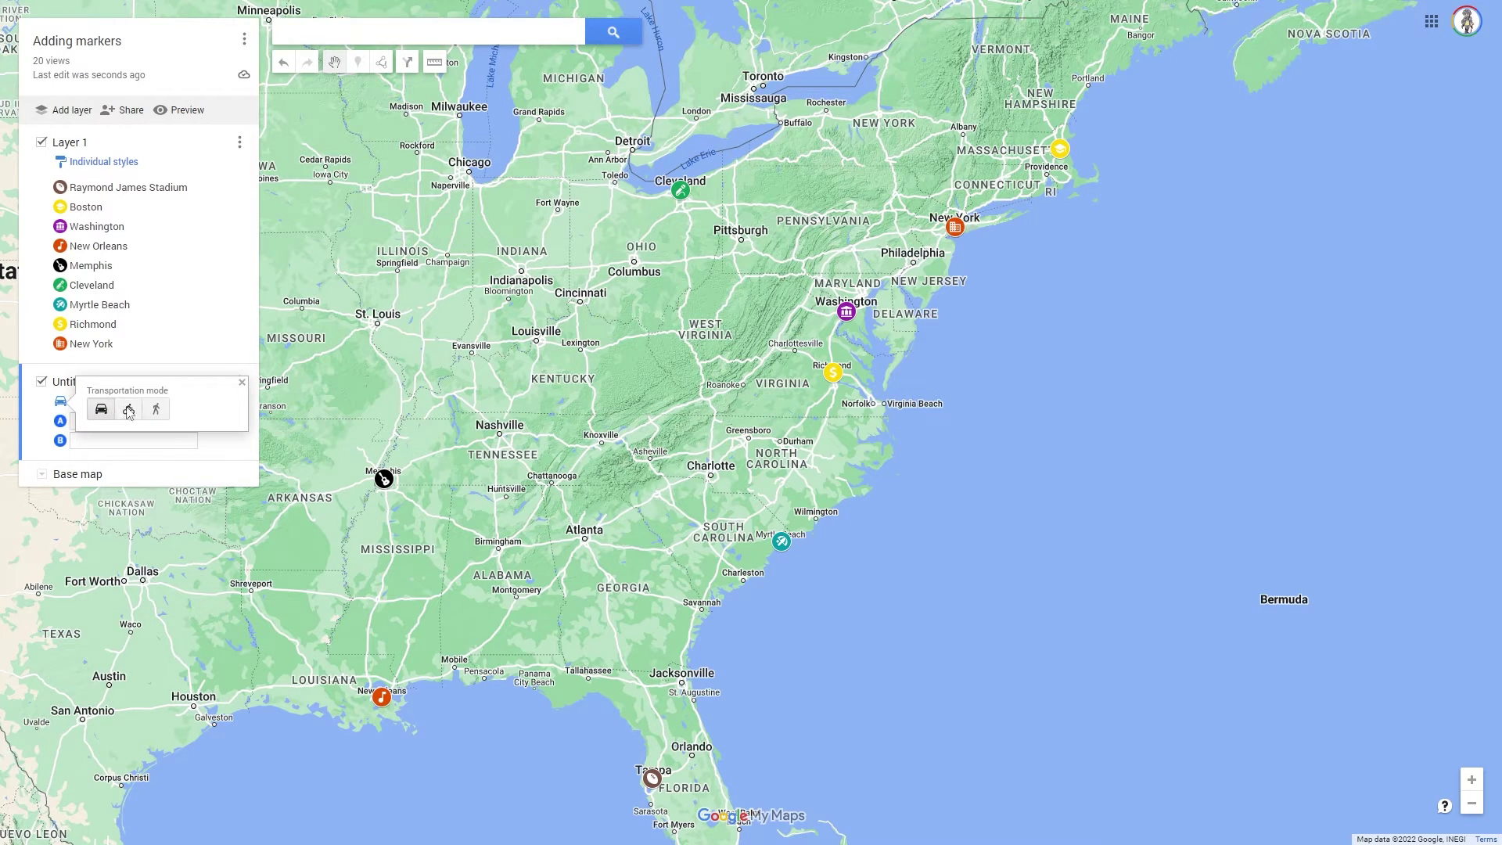
pyautogui.click(129, 411)
pyautogui.click(156, 409)
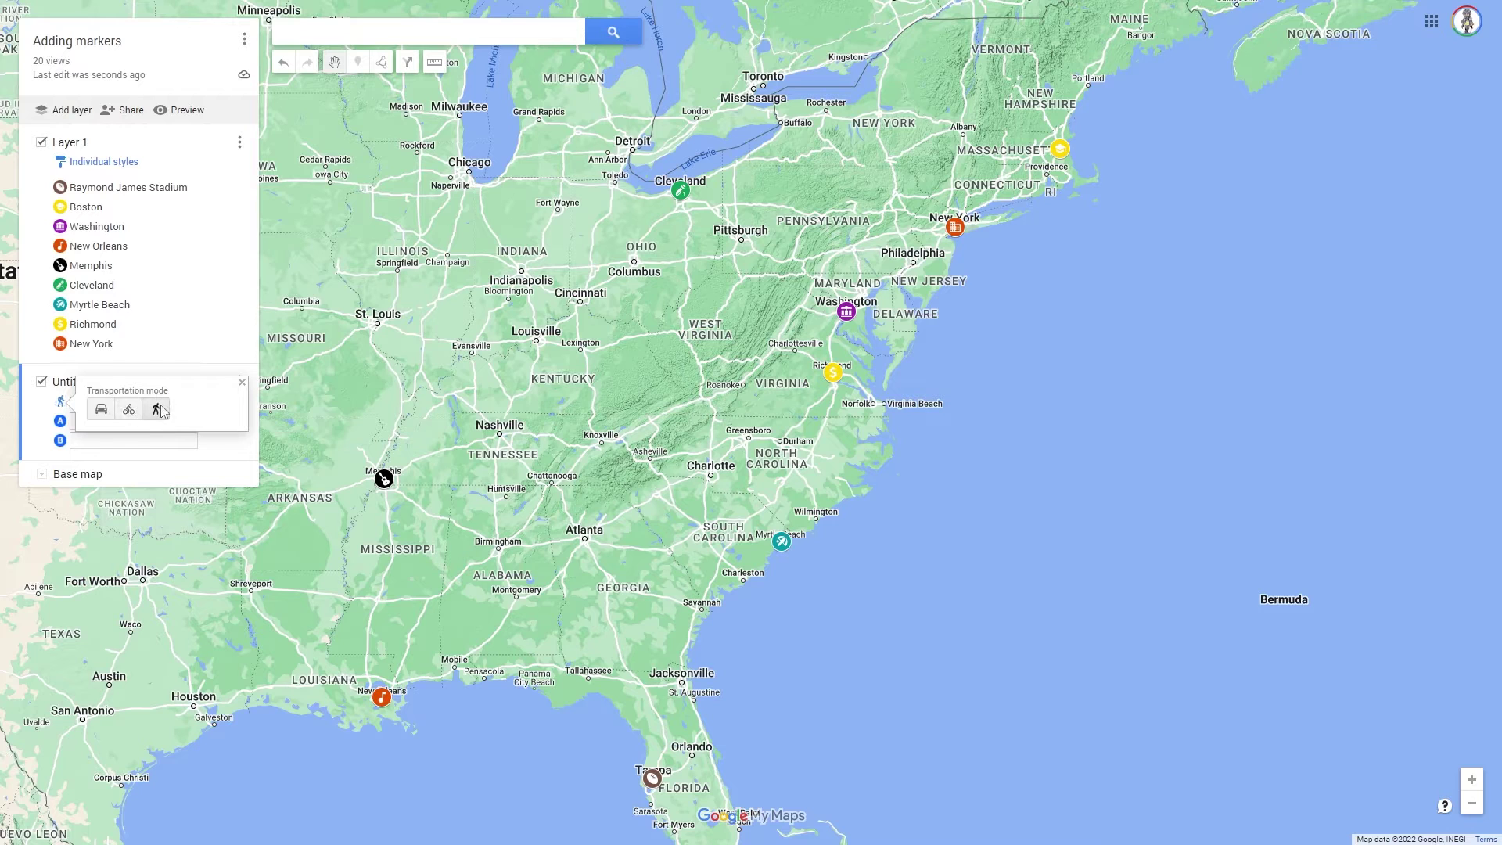
pyautogui.click(102, 411)
pyautogui.click(32, 422)
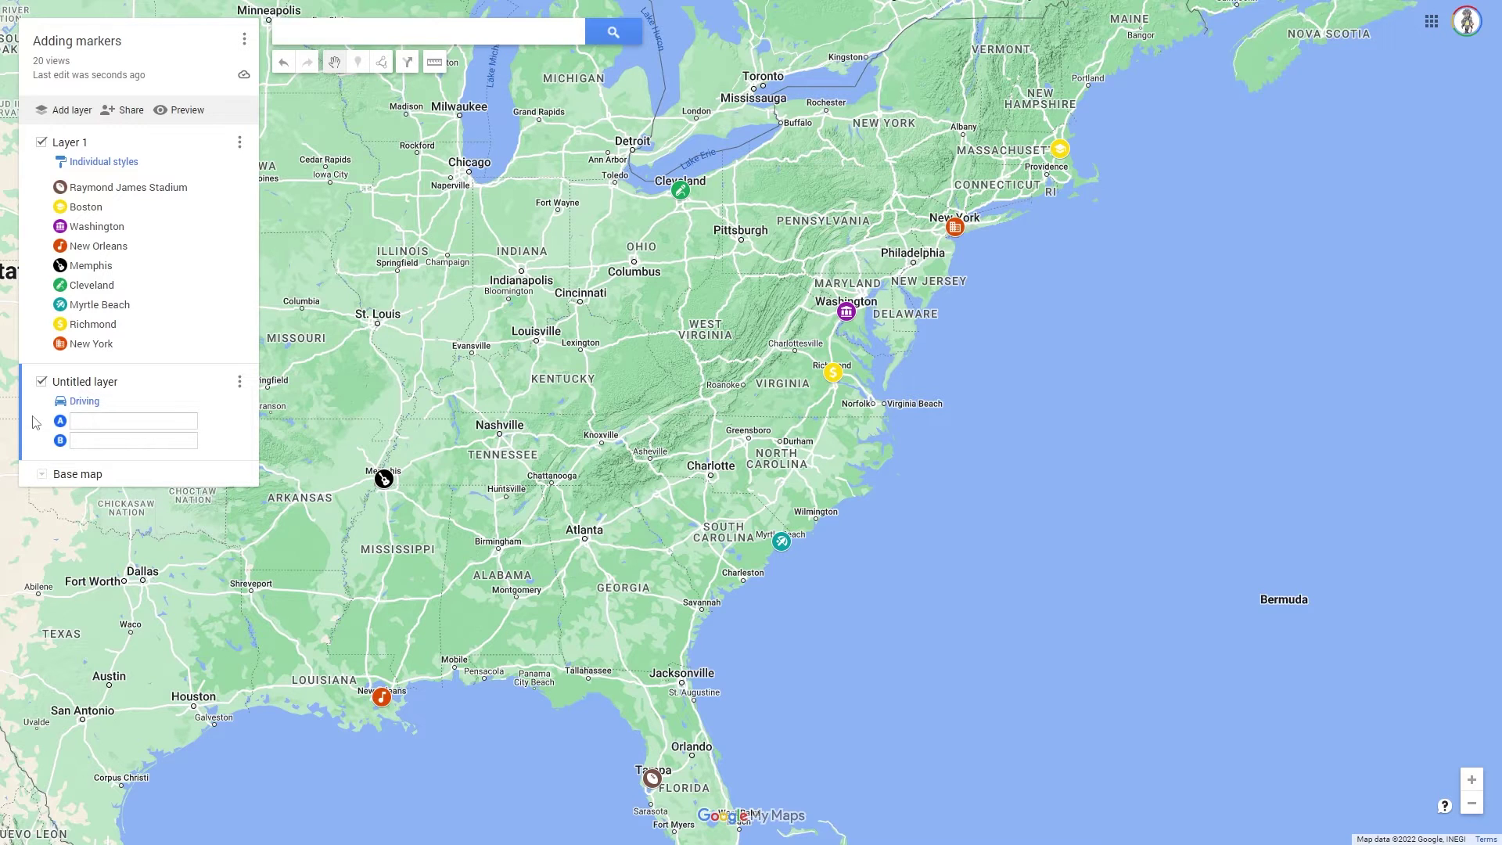
# Route from the Cleveland marker to the Boston marker, then show the whole eastern US
pyautogui.click(90, 421)
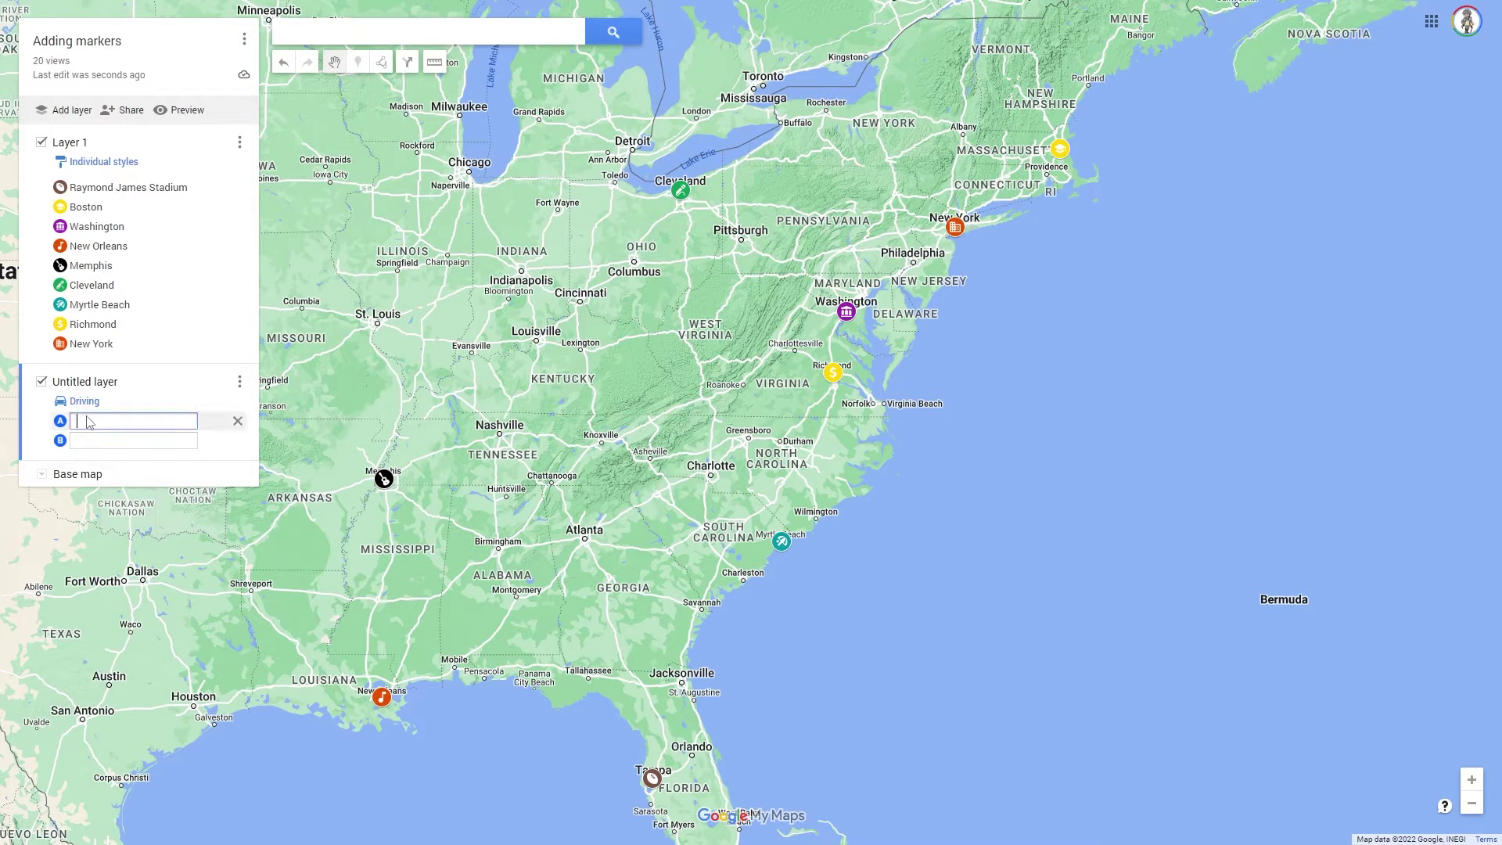
pyautogui.click(679, 194)
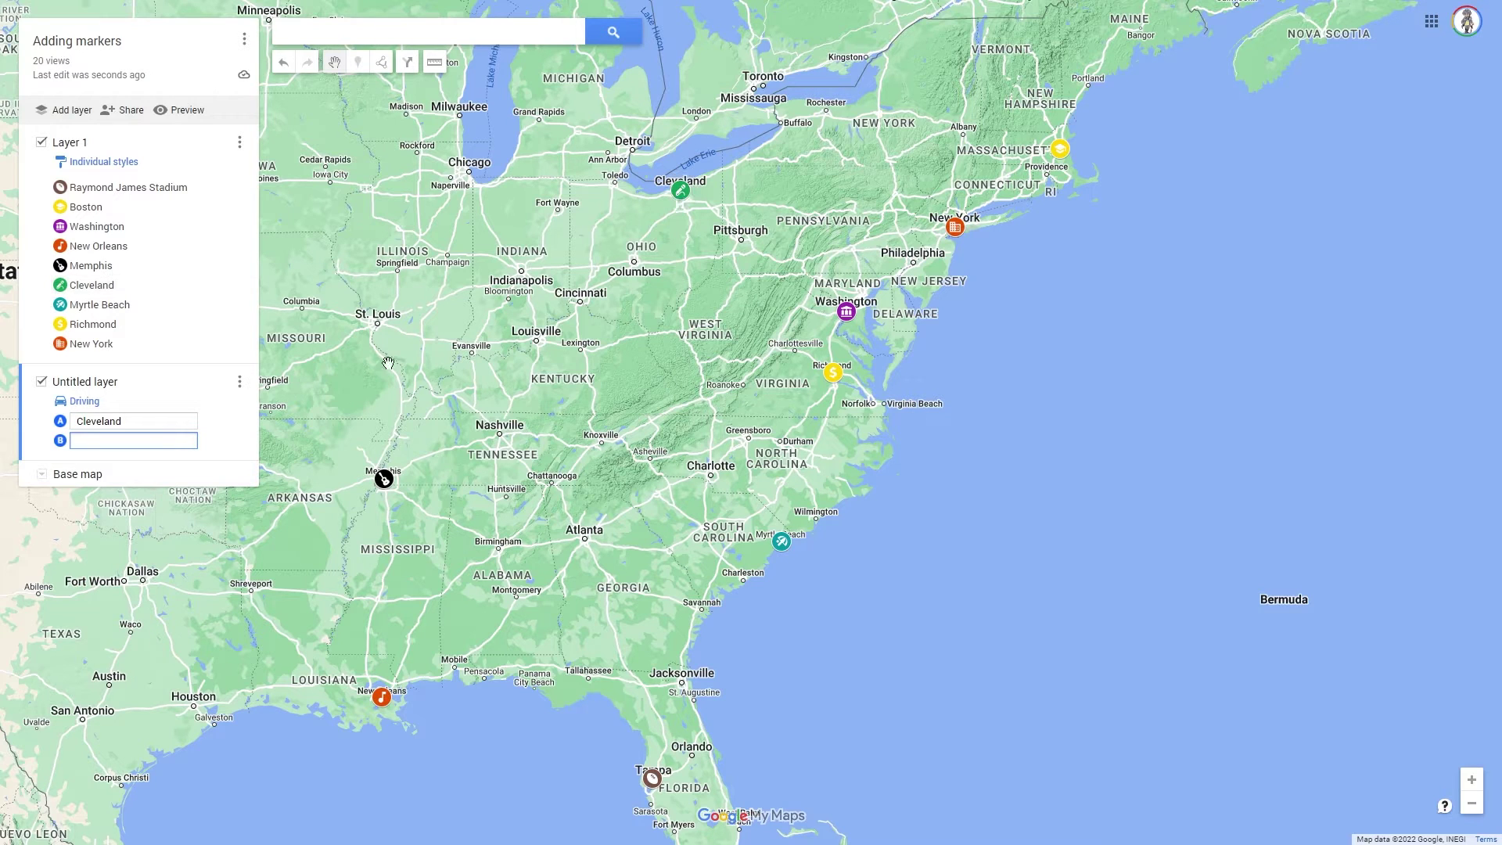
pyautogui.click(1059, 150)
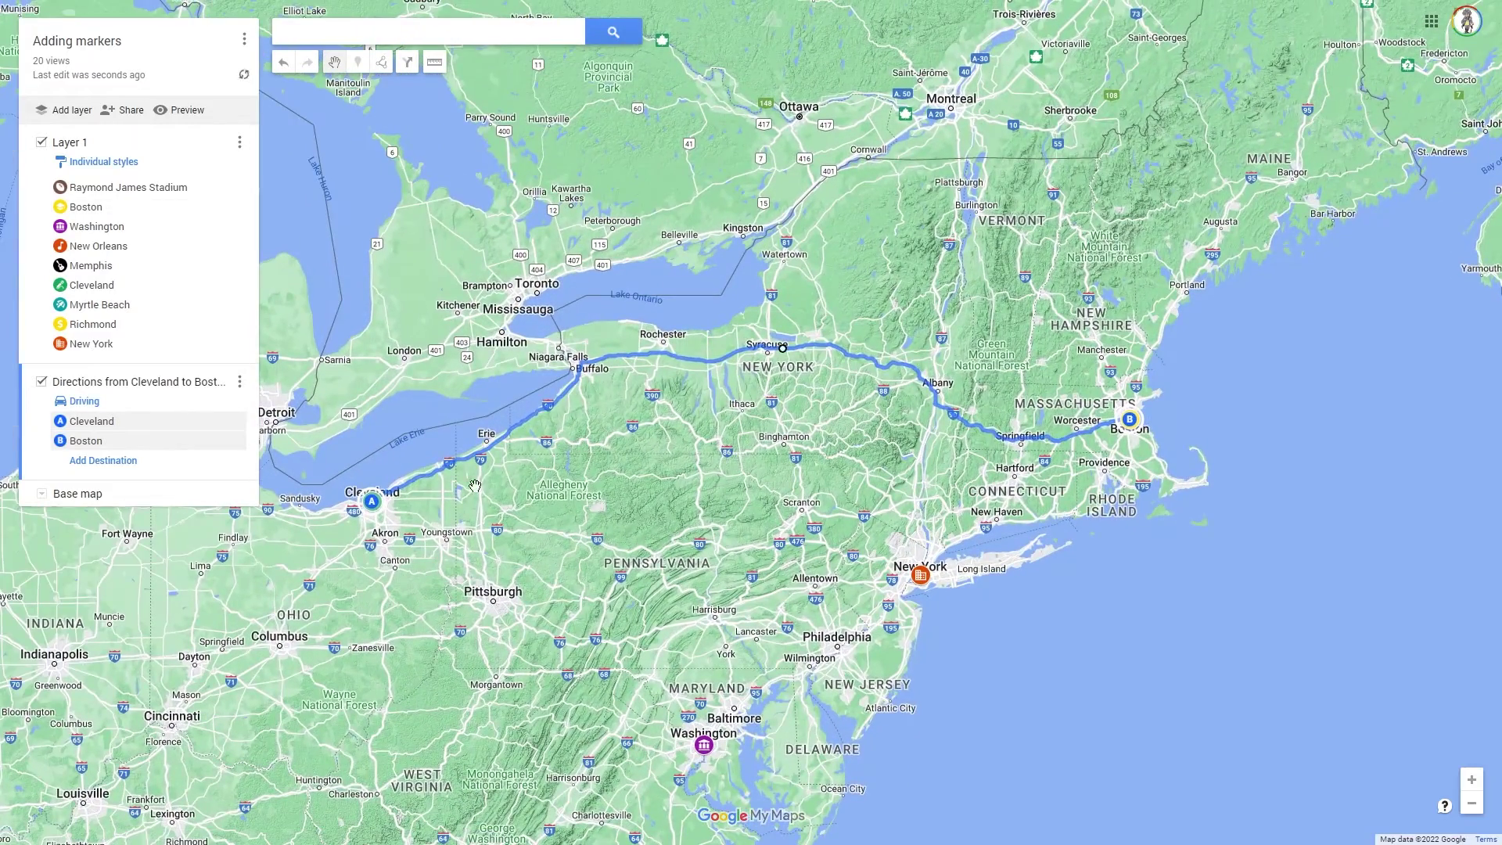
pyautogui.moveTo(748, 535); pyautogui.dragTo(679, 375)
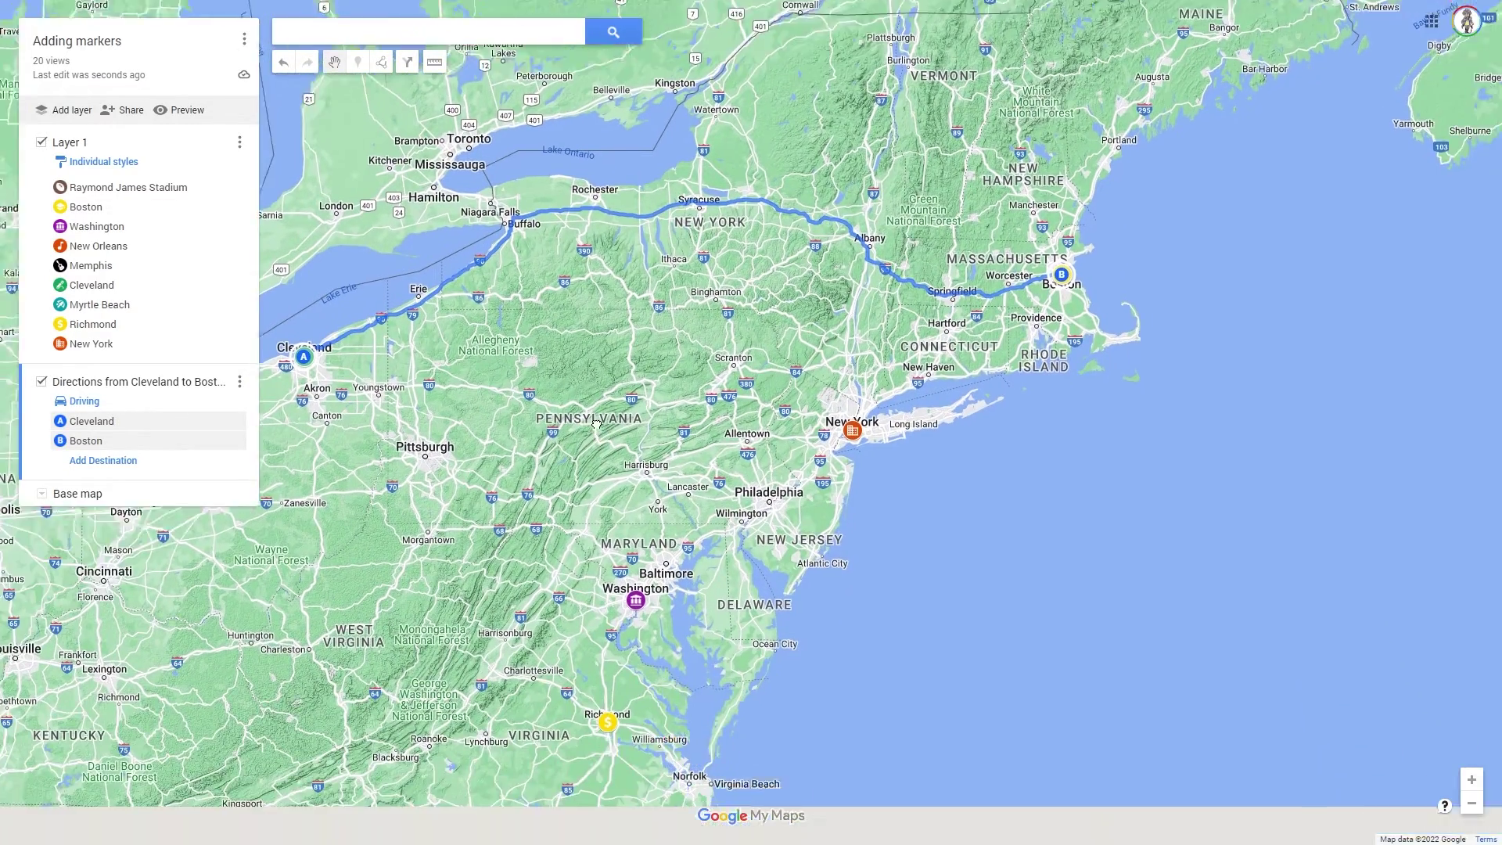
pyautogui.scroll(-3, 618, 395)
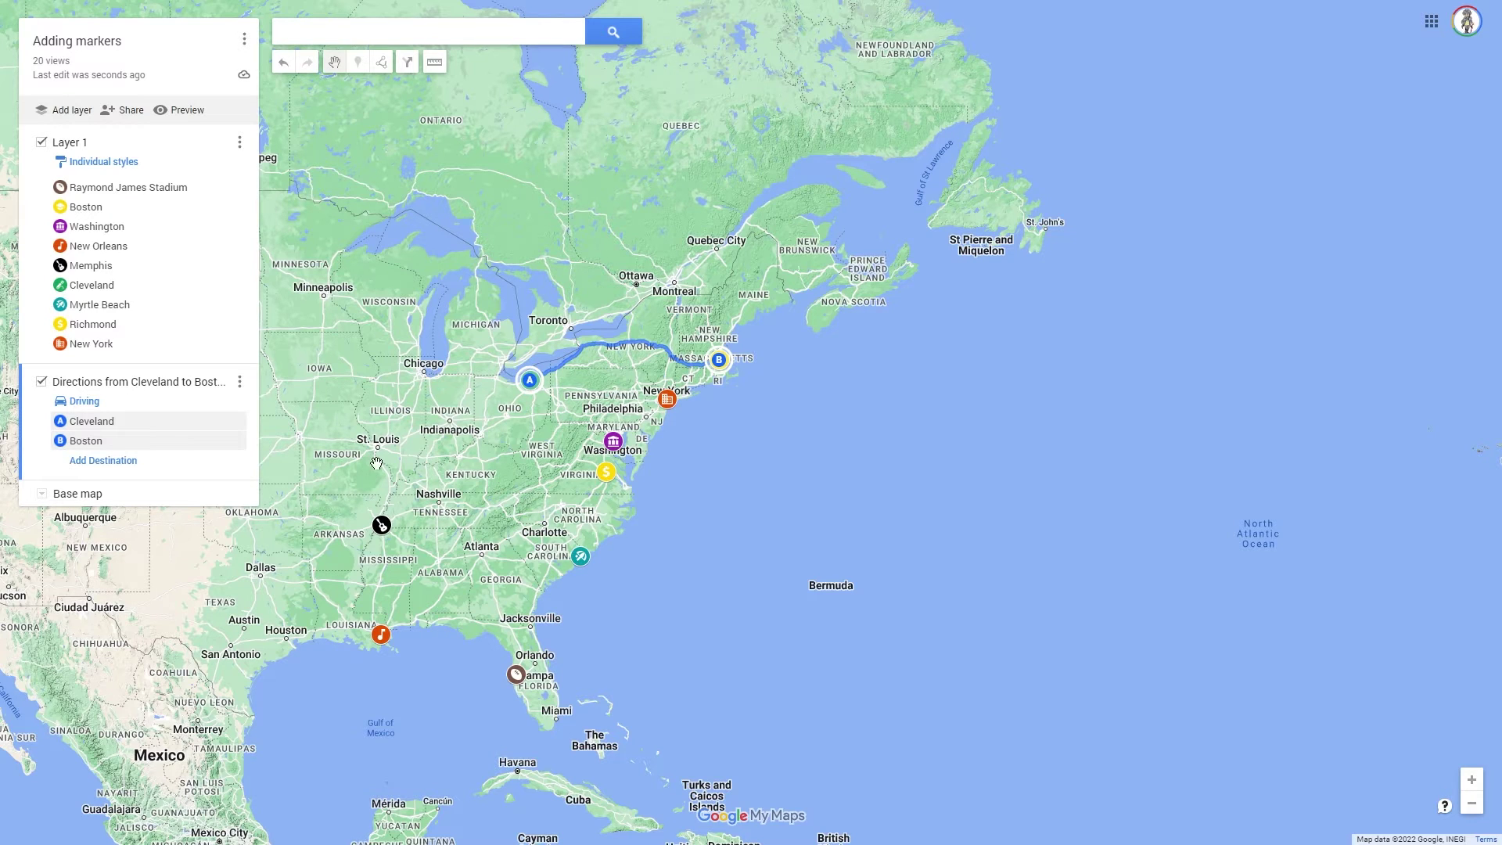
# Add New York, Washington, Richmond and Myrtle Beach as stops C through F
pyautogui.click(117, 461)
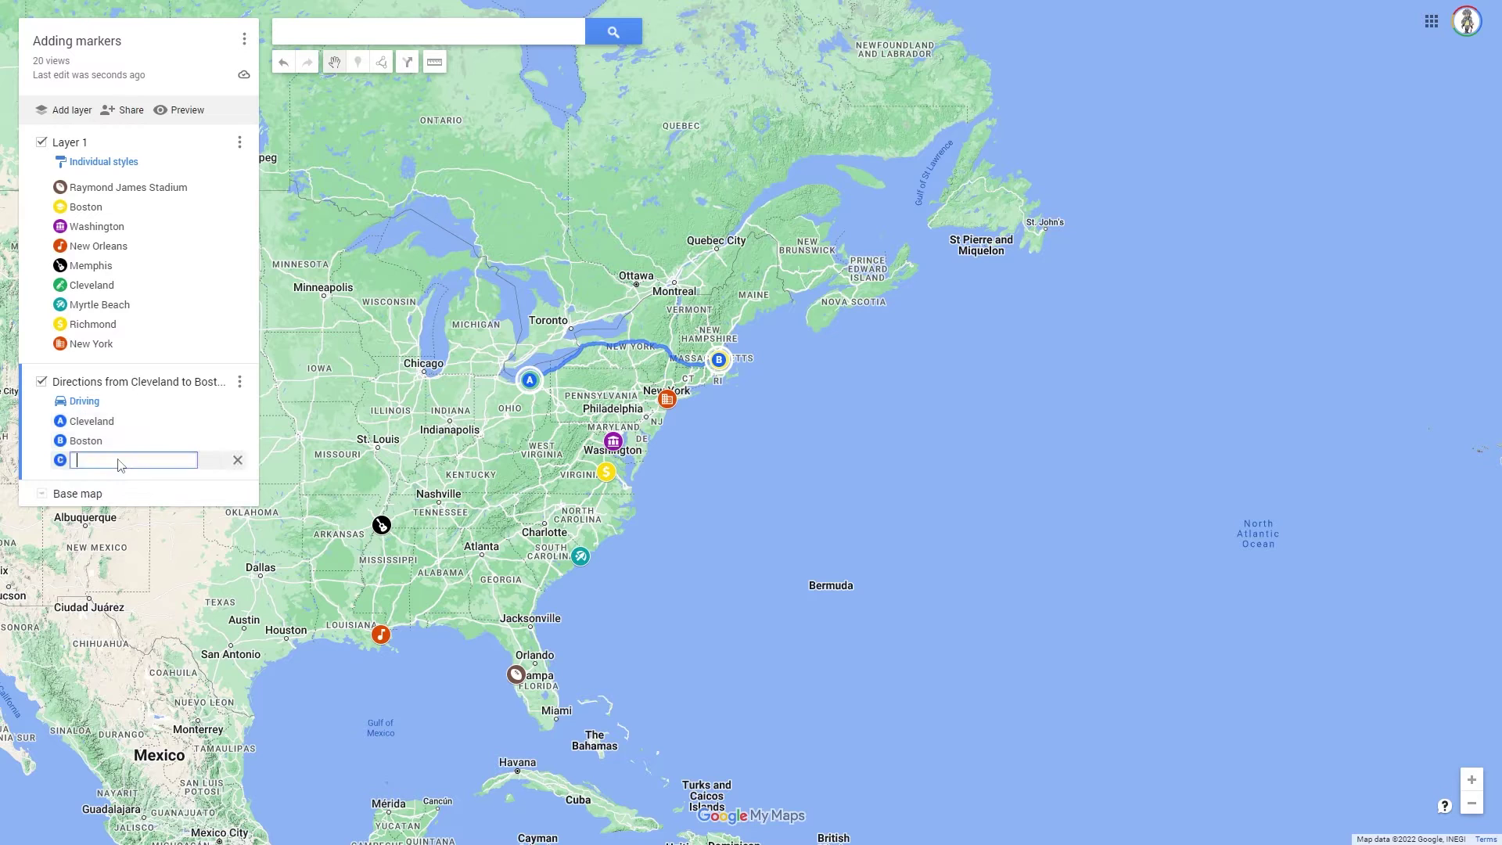
pyautogui.click(666, 400)
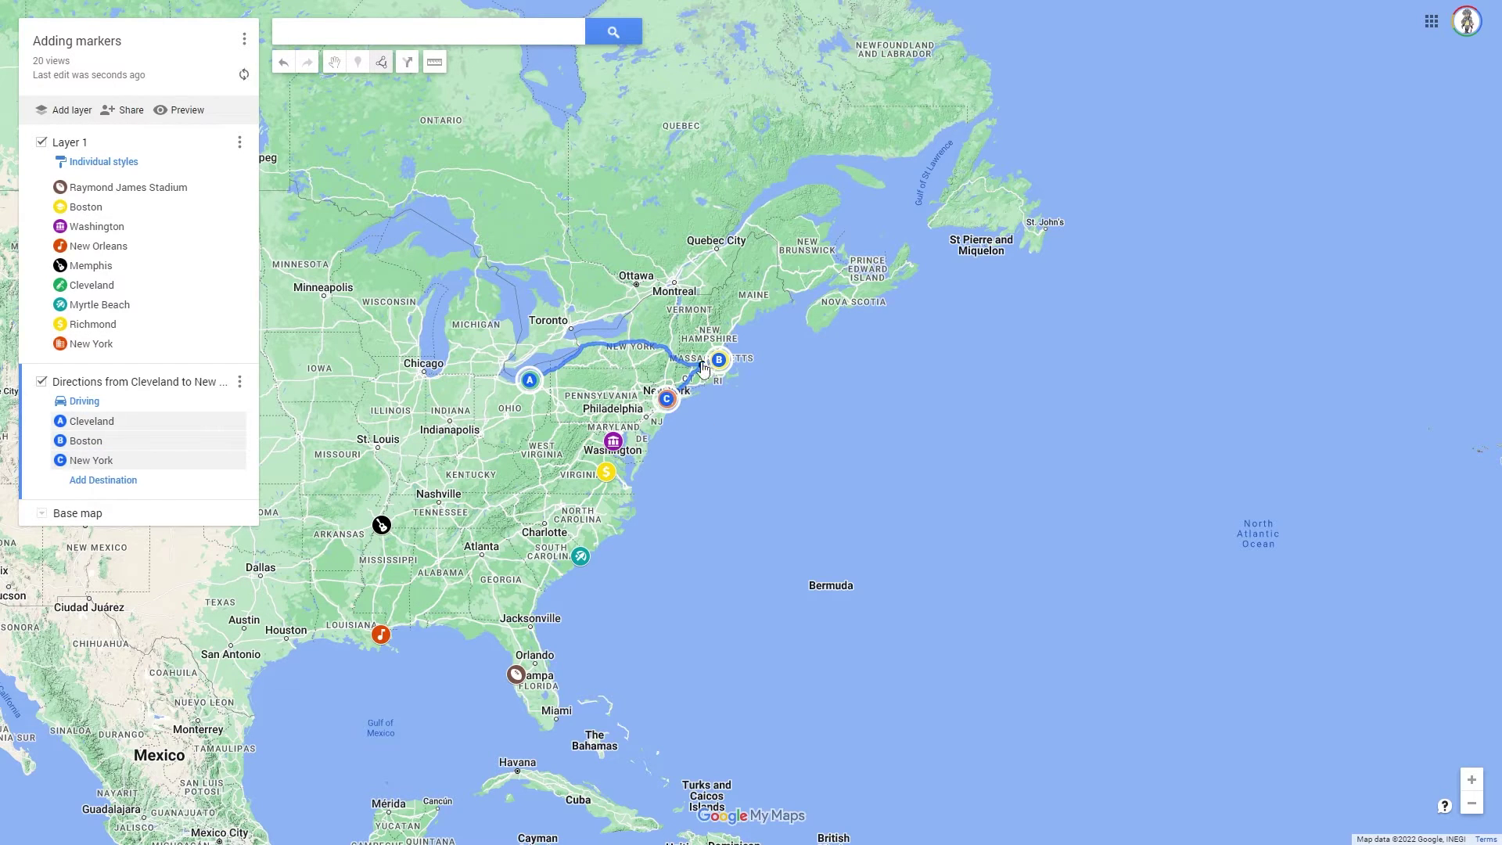
pyautogui.click(103, 479)
pyautogui.click(613, 440)
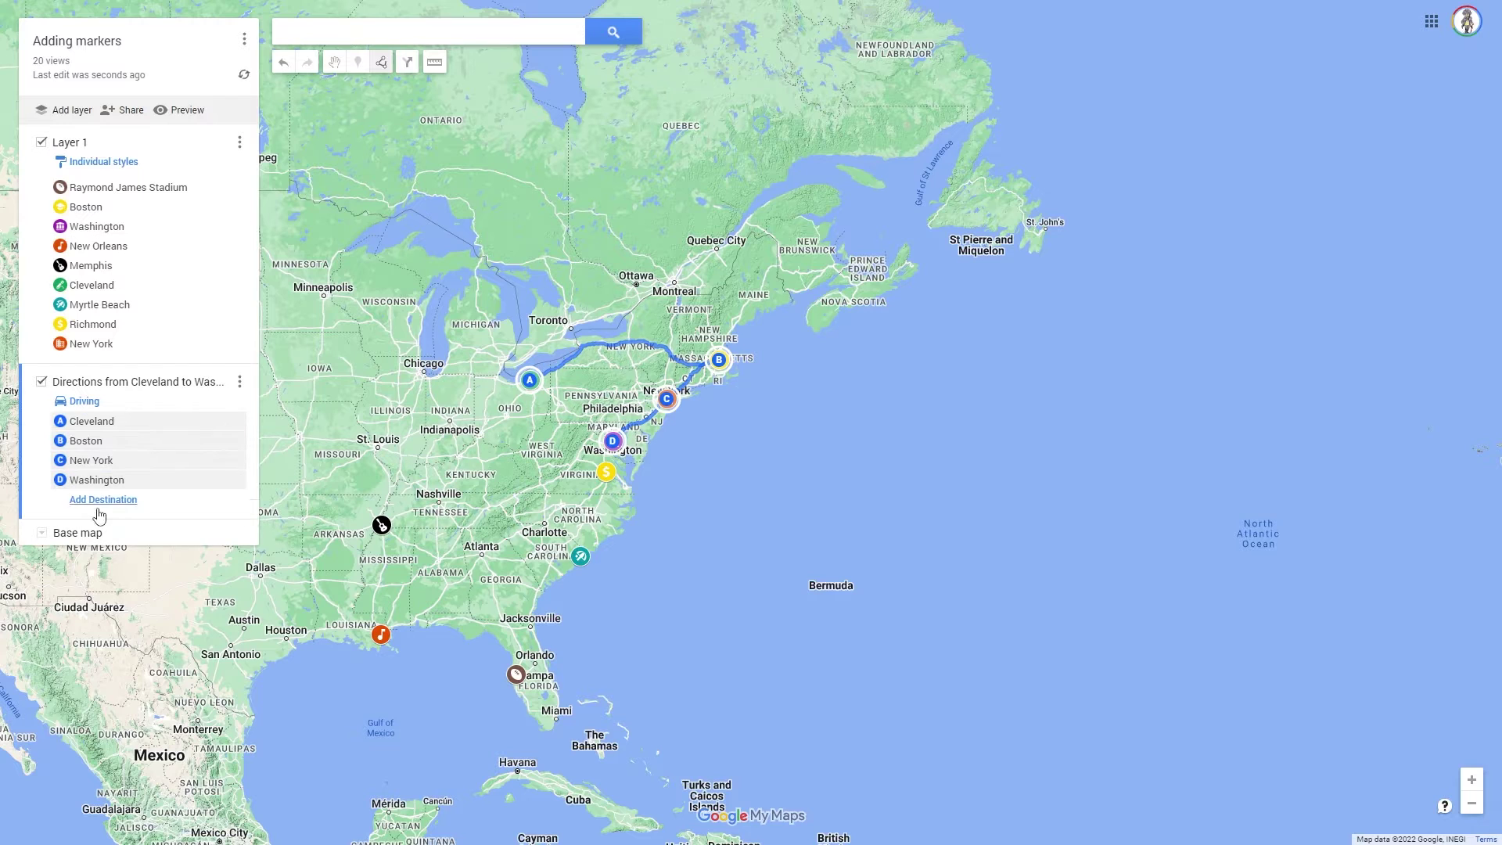
pyautogui.click(103, 499)
pyautogui.click(606, 471)
pyautogui.click(104, 518)
pyautogui.click(580, 557)
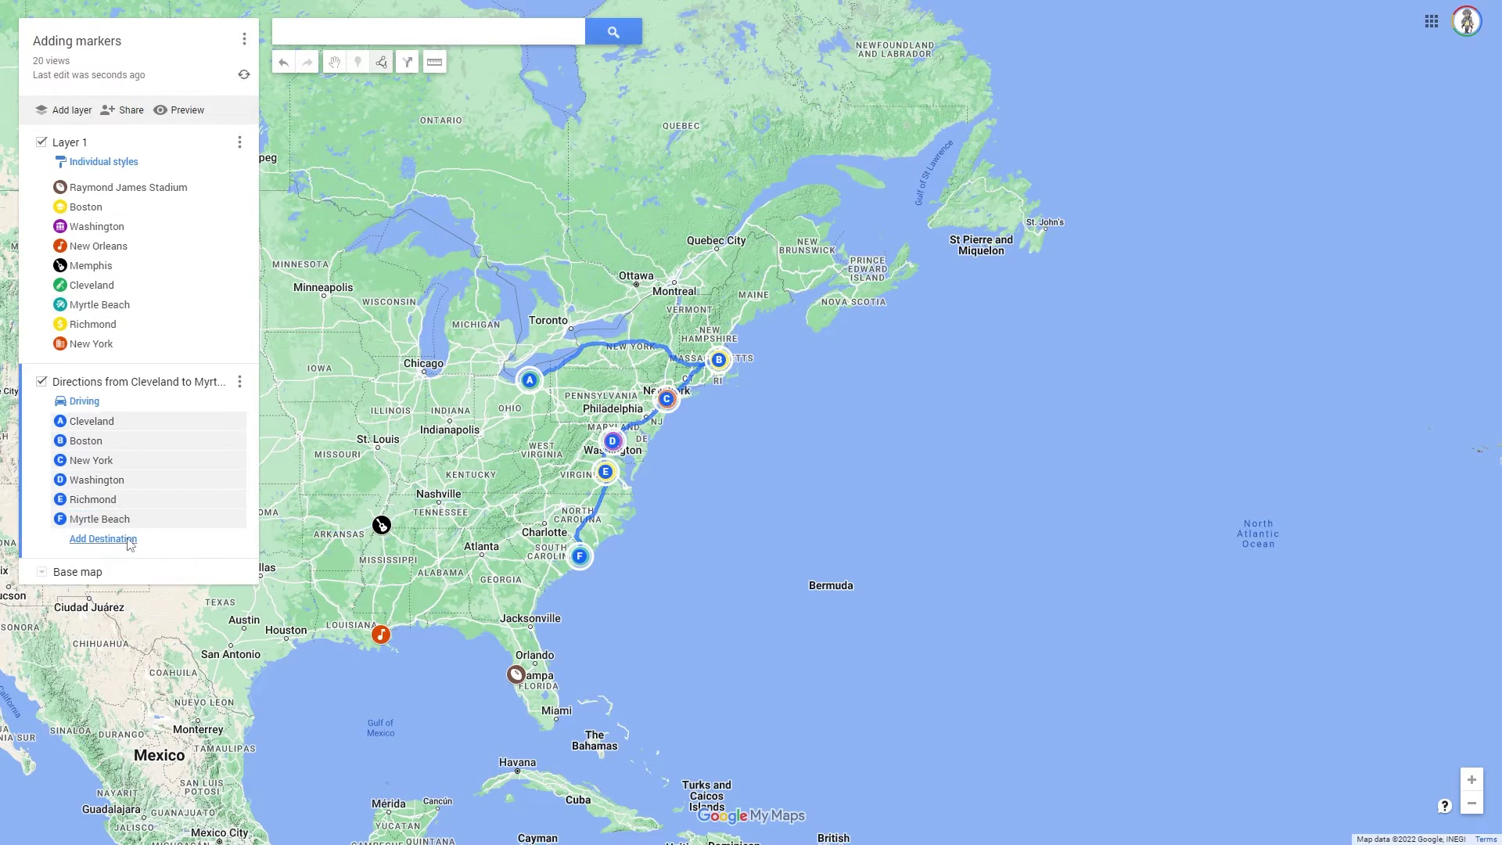
# Add Raymond James Stadium, New Orleans, Memphis and Cleveland as stops G through J
pyautogui.click(103, 538)
pyautogui.click(129, 187)
pyautogui.click(103, 558)
pyautogui.click(98, 245)
pyautogui.click(109, 577)
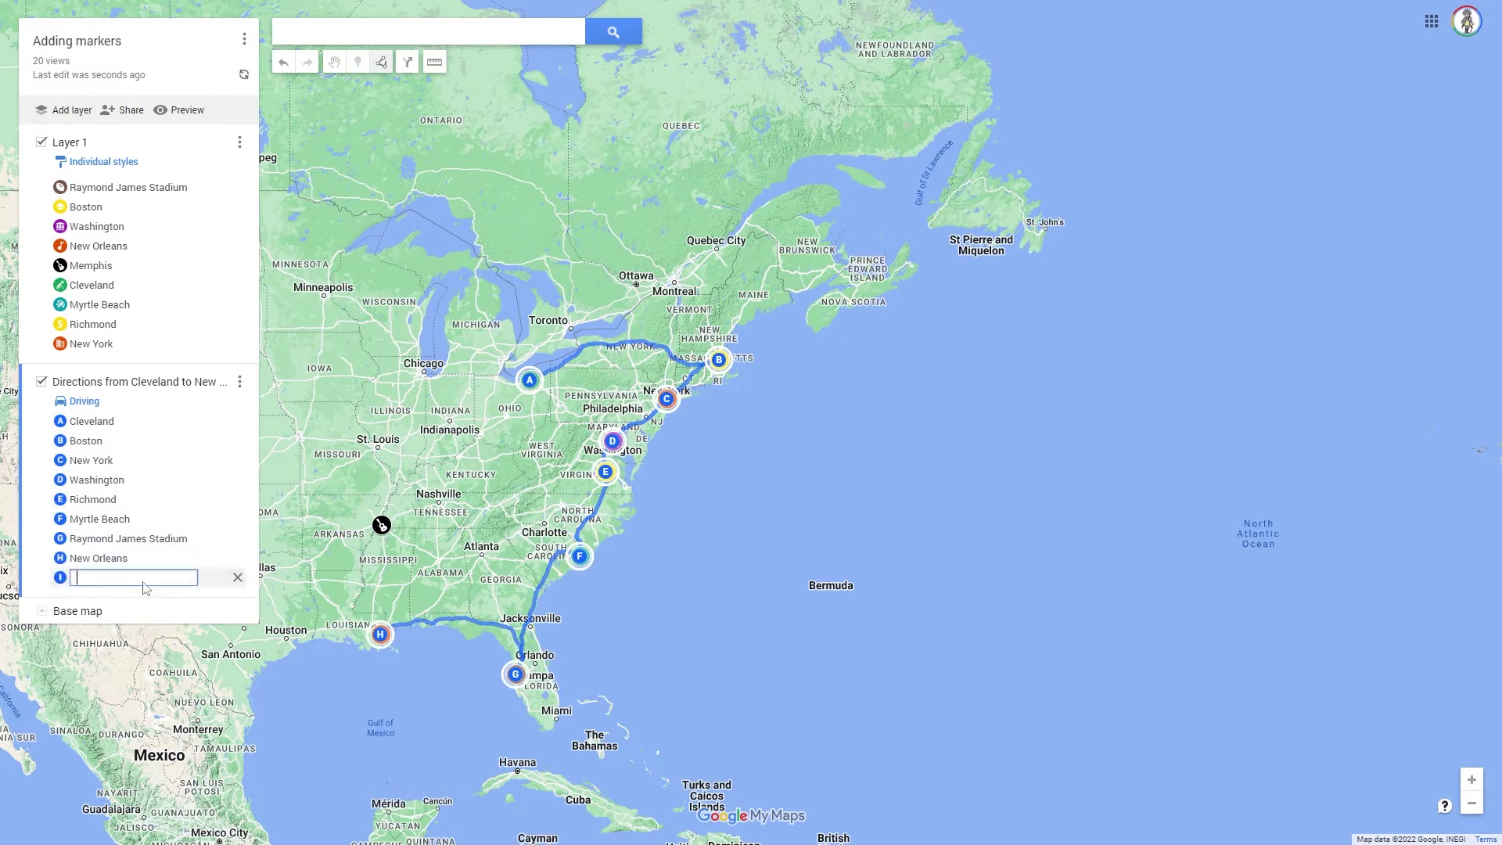
pyautogui.click(91, 265)
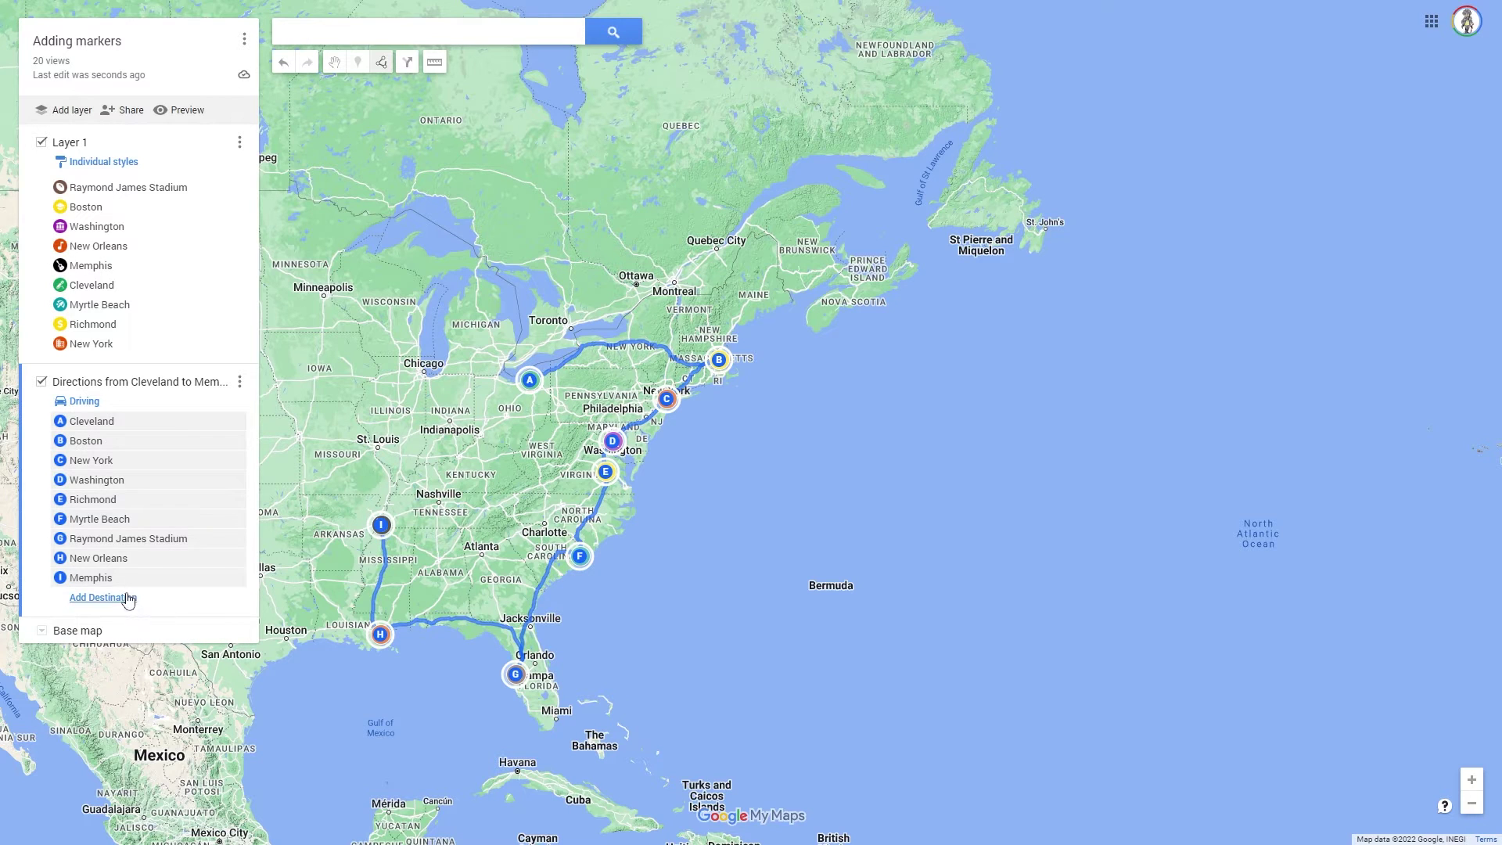
pyautogui.click(101, 598)
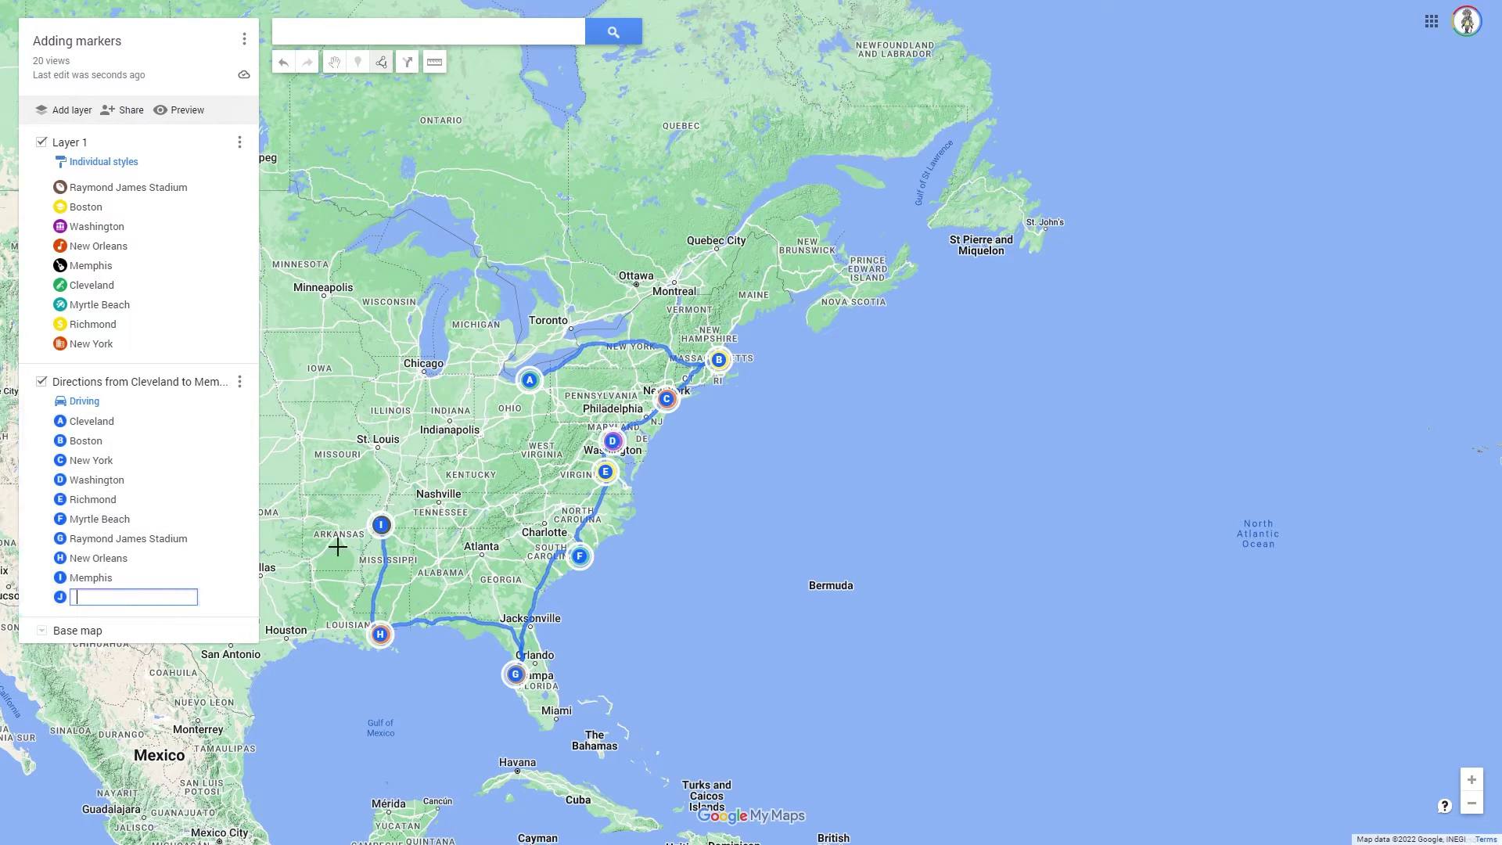
pyautogui.click(528, 381)
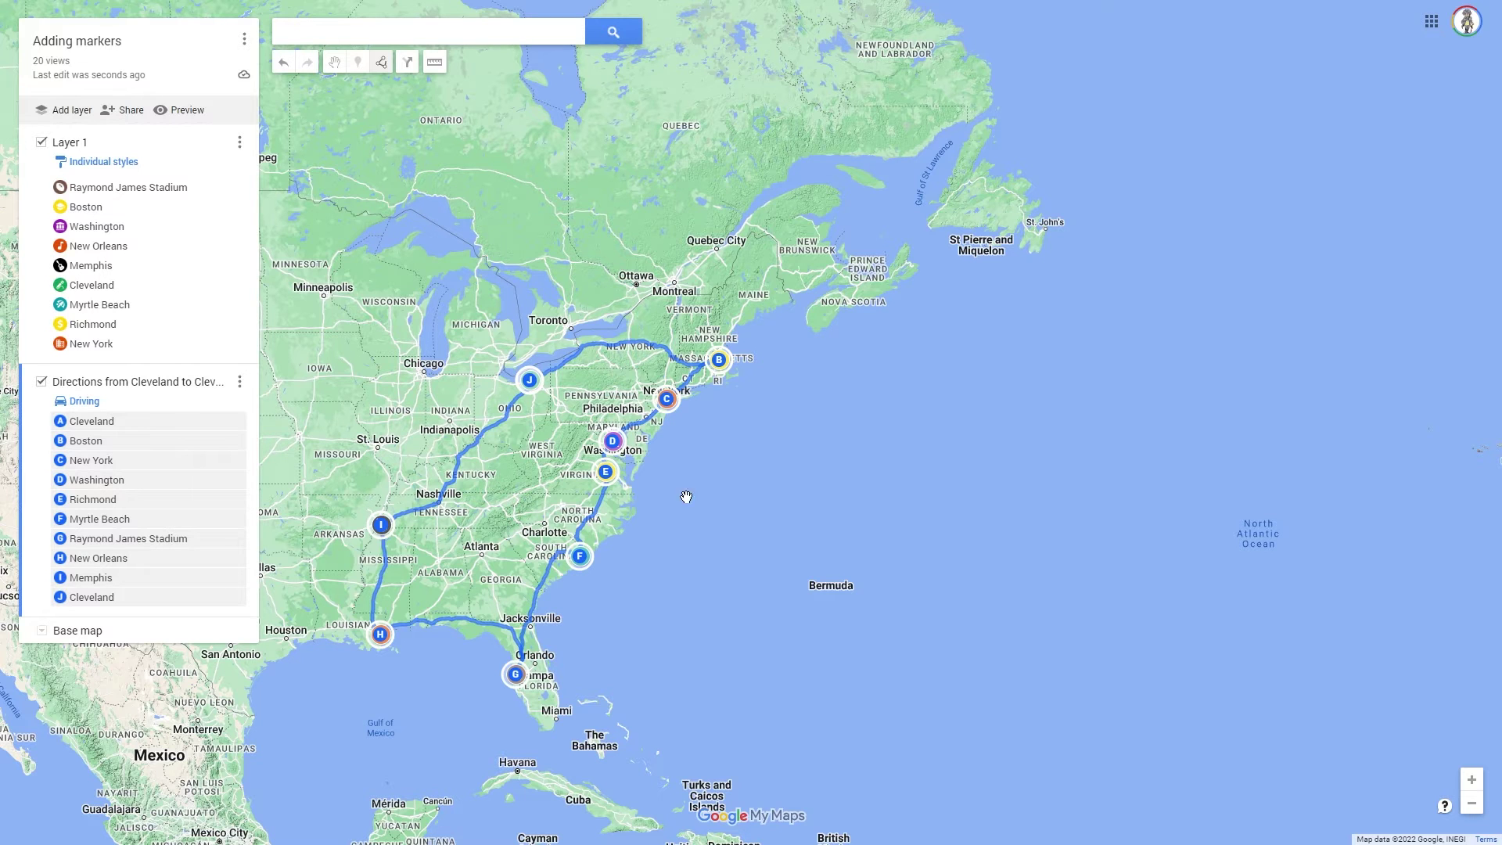
# Fit the map view to the whole ten-stop driving loop
pyautogui.click(83, 445)
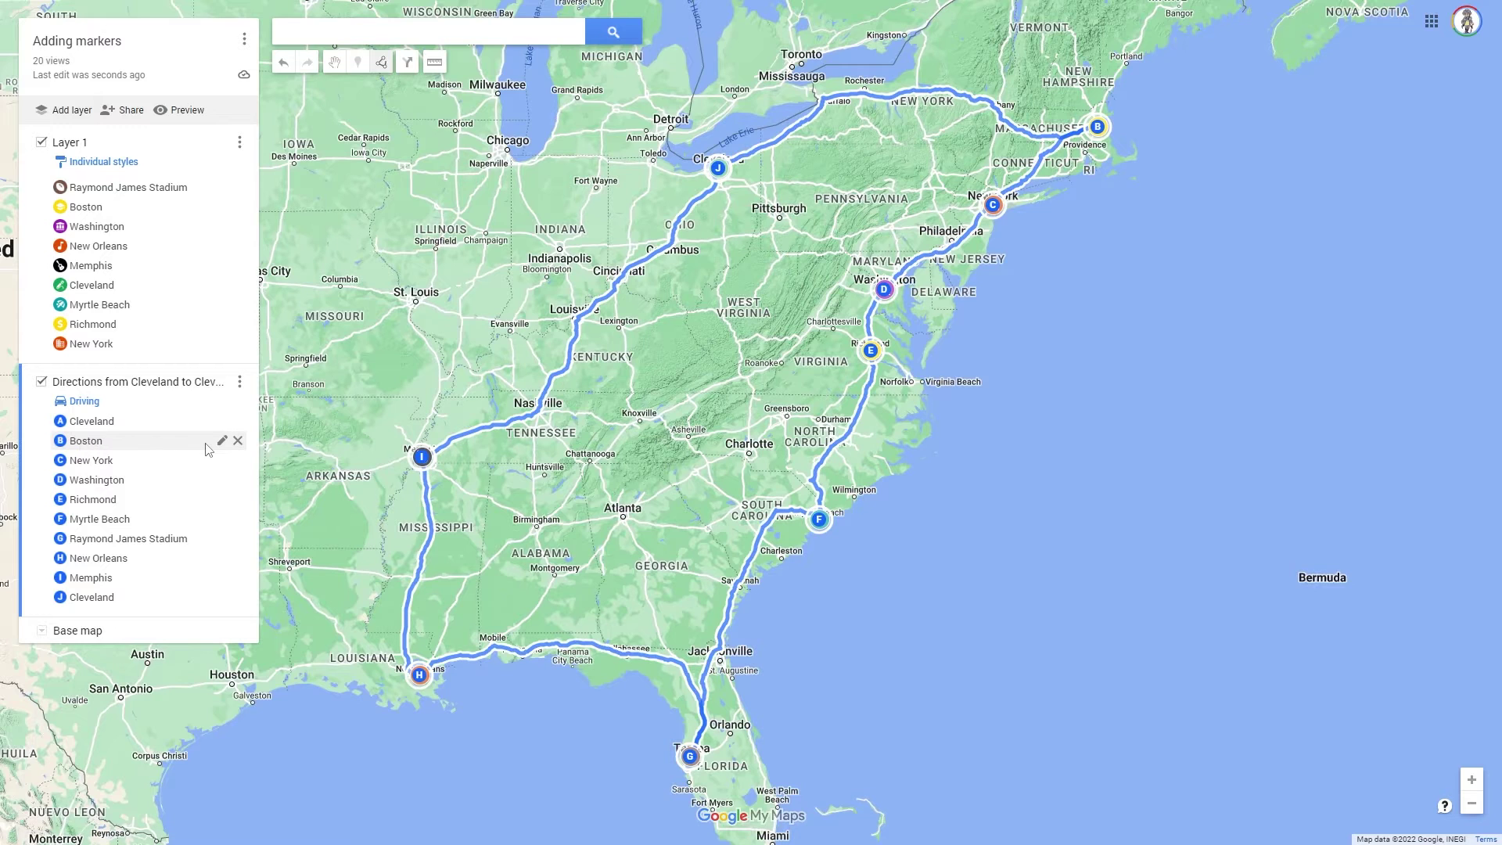
# Remove Boston from the route's stops and bring the Northeast coast into view
pyautogui.click(238, 441)
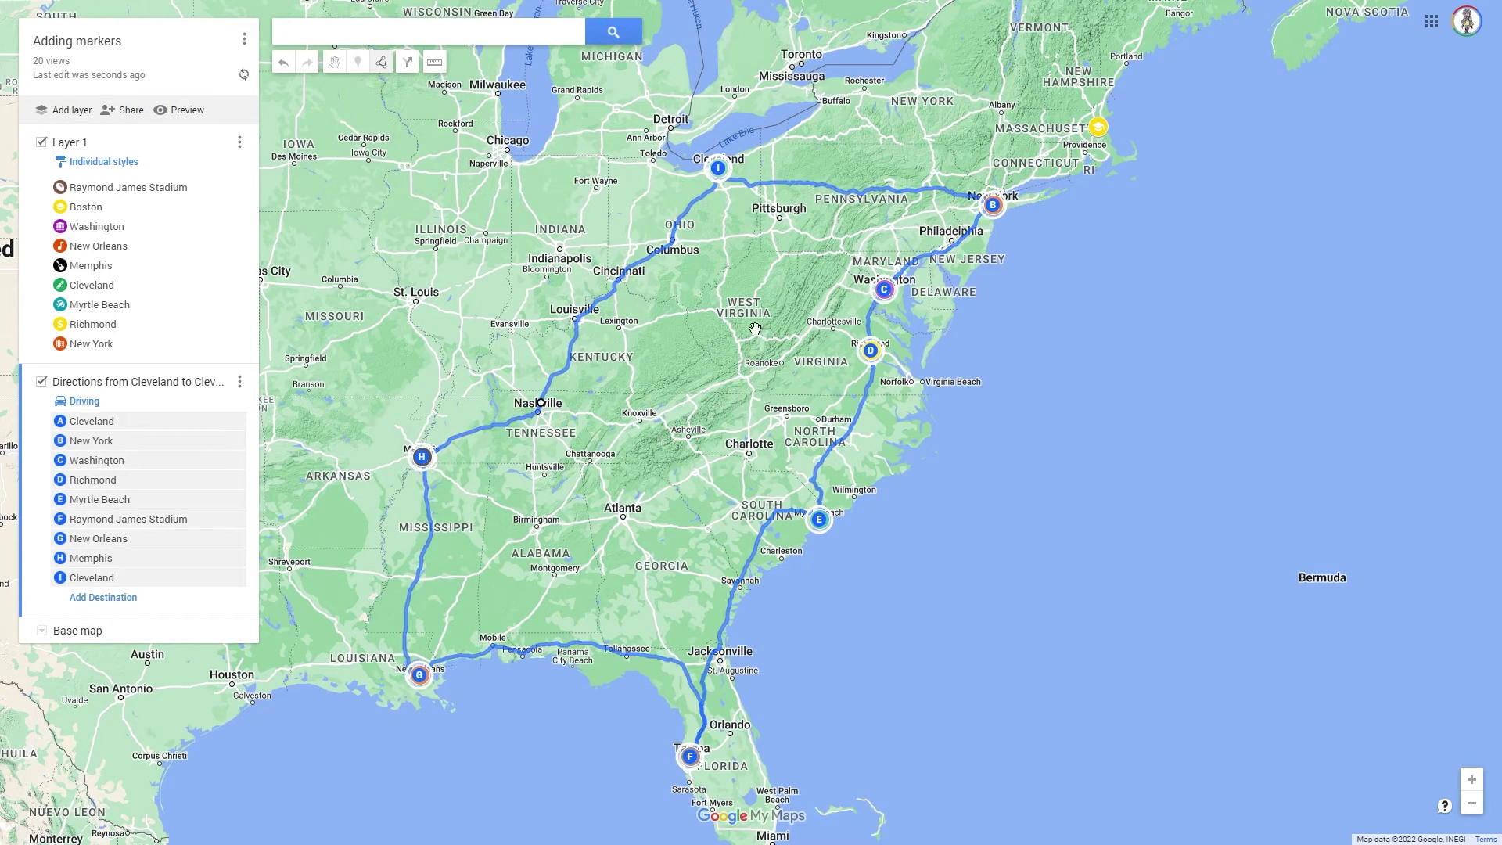
pyautogui.moveTo(854, 265); pyautogui.dragTo(778, 399)
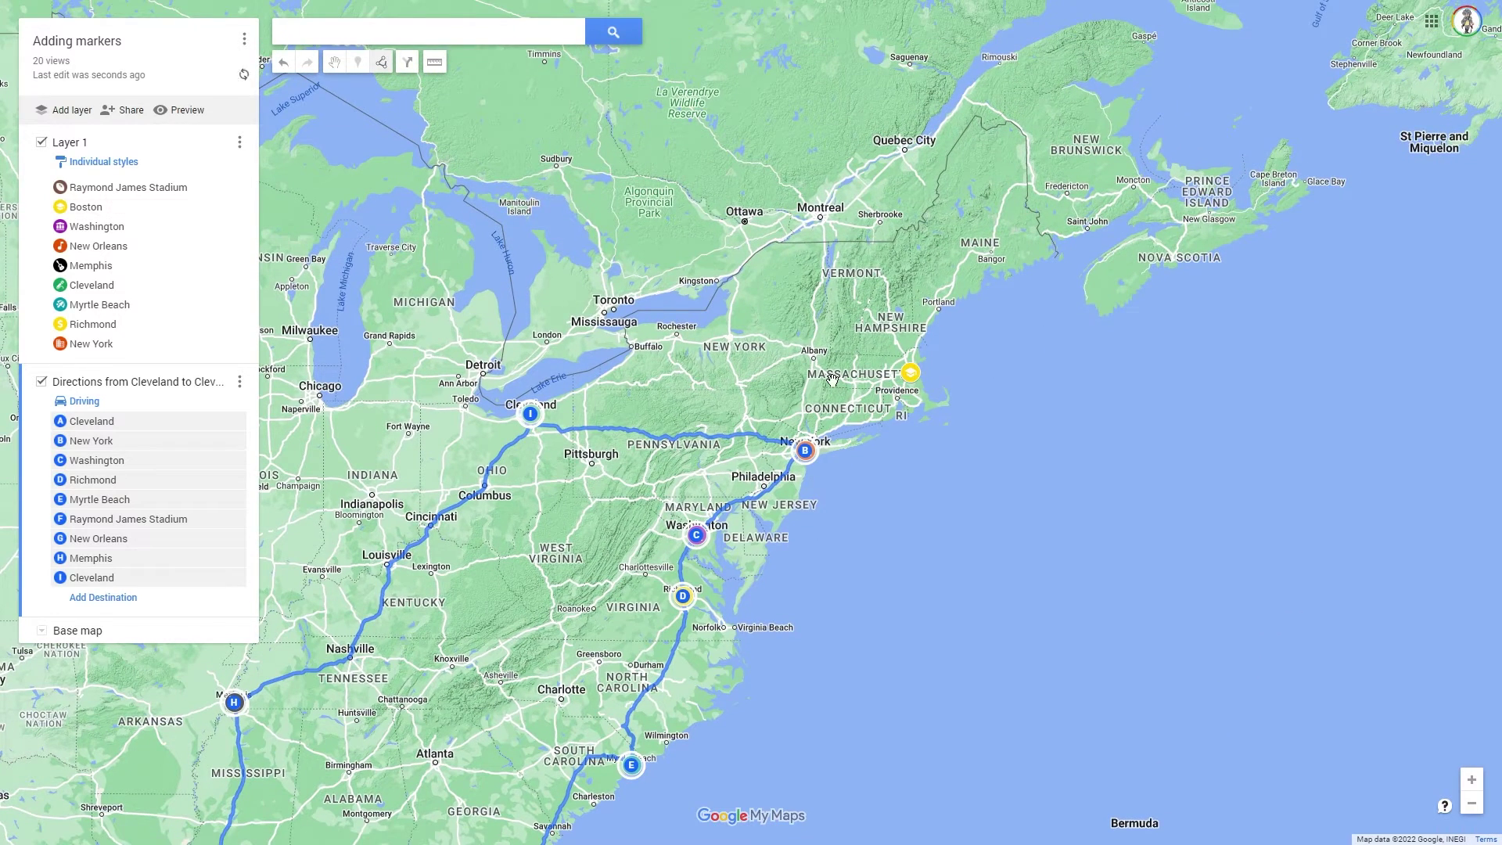
pyautogui.moveTo(650, 497); pyautogui.dragTo(696, 412)
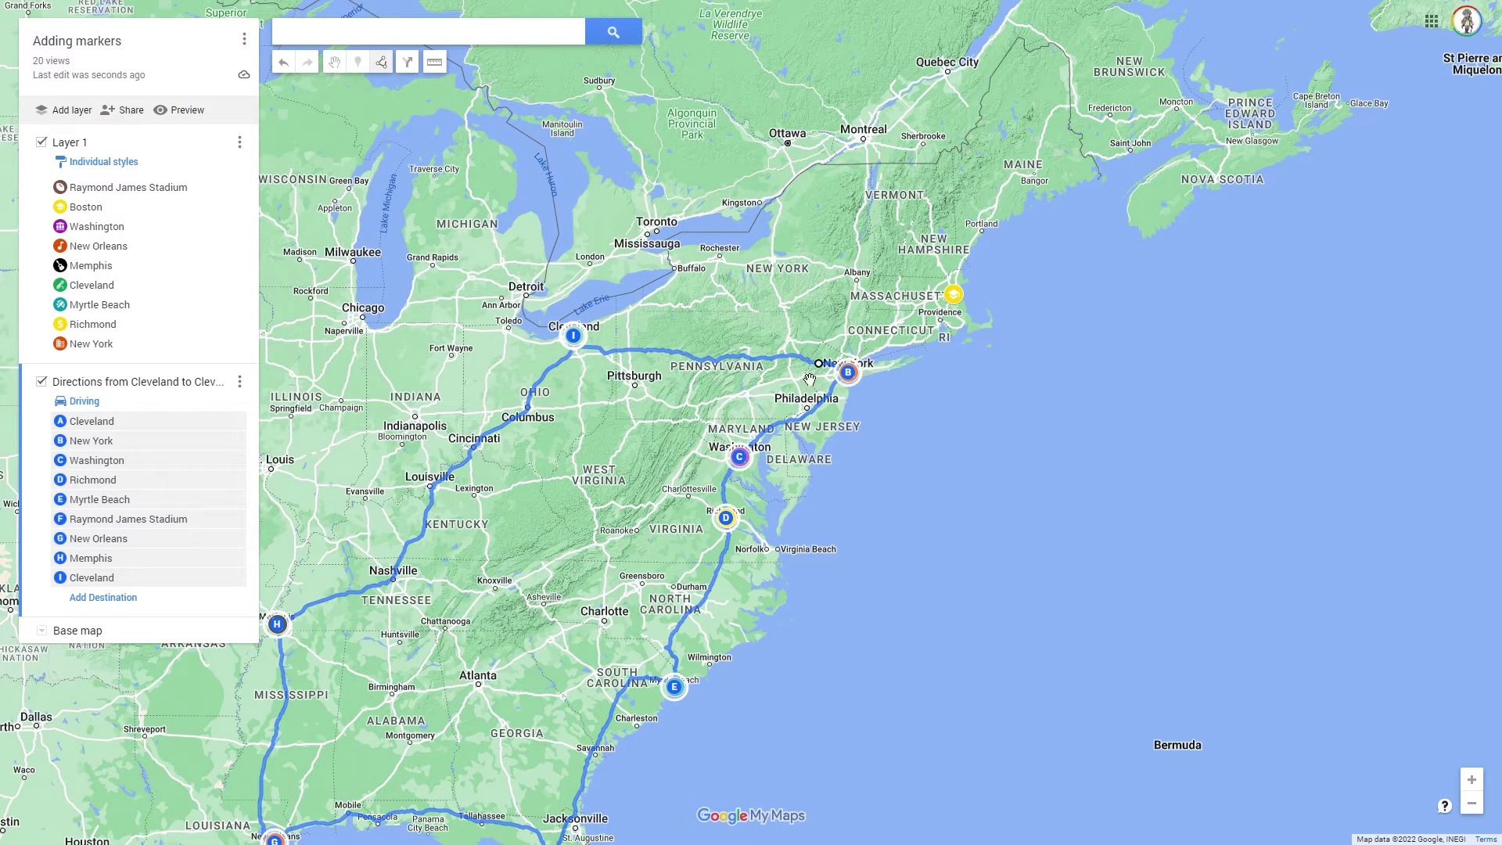
# Change stop B from New York to Boston via Layer 1, then add an empty destination
pyautogui.click(222, 441)
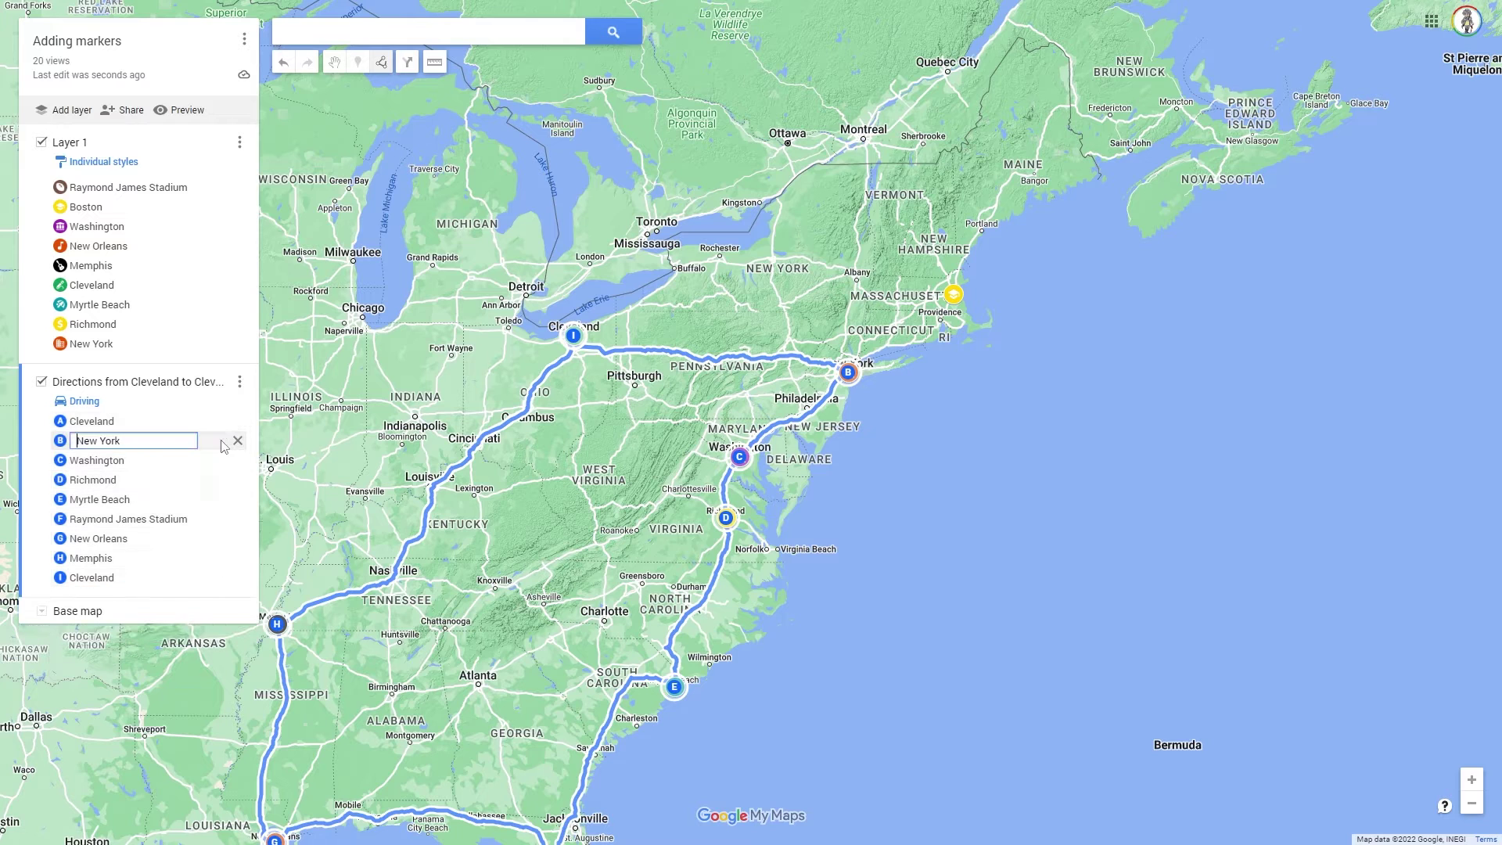
pyautogui.click(955, 298)
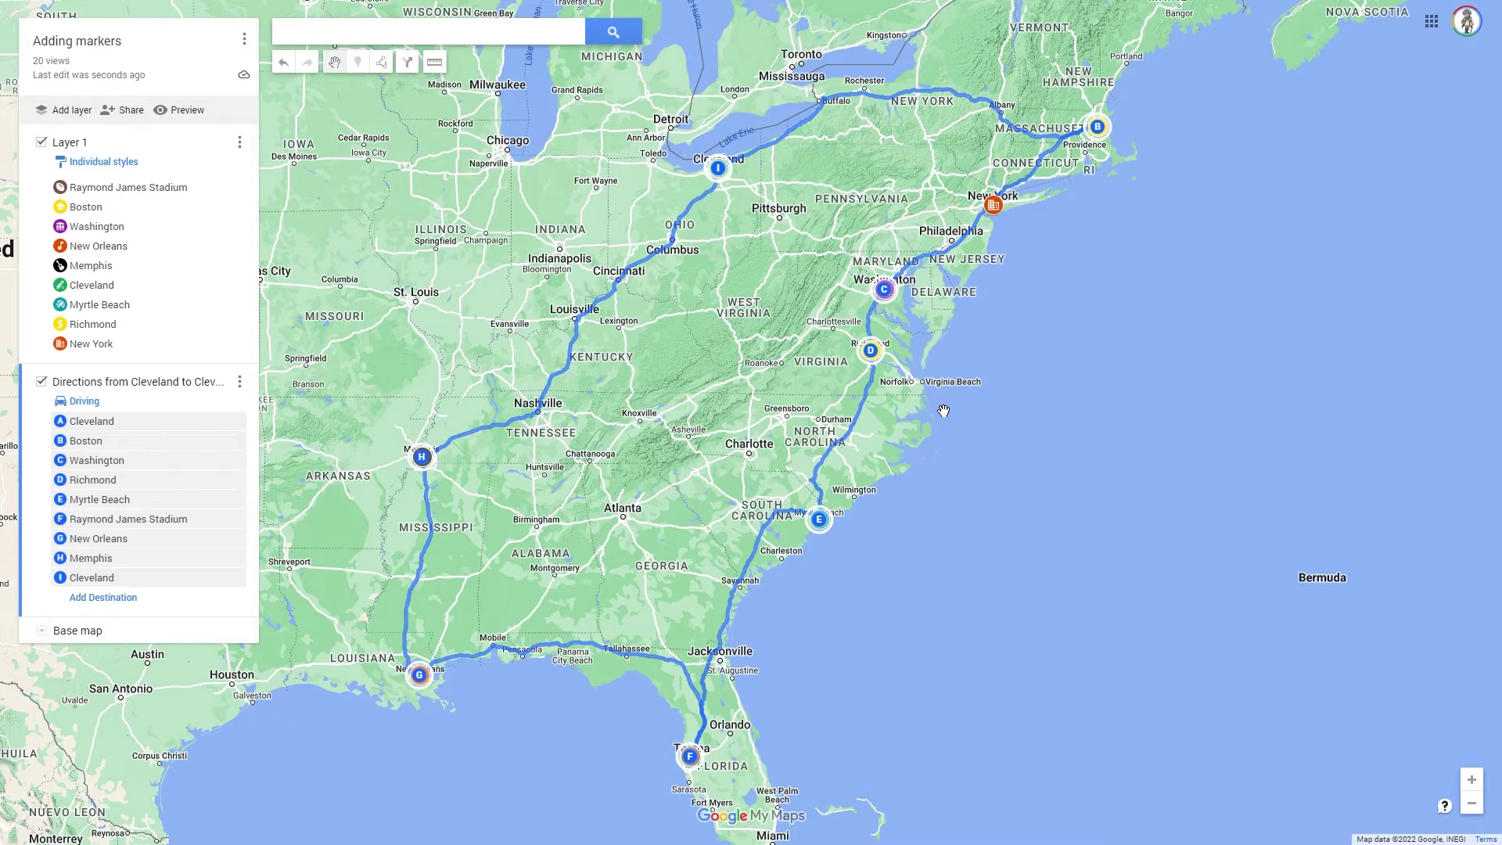
pyautogui.moveTo(131, 445)
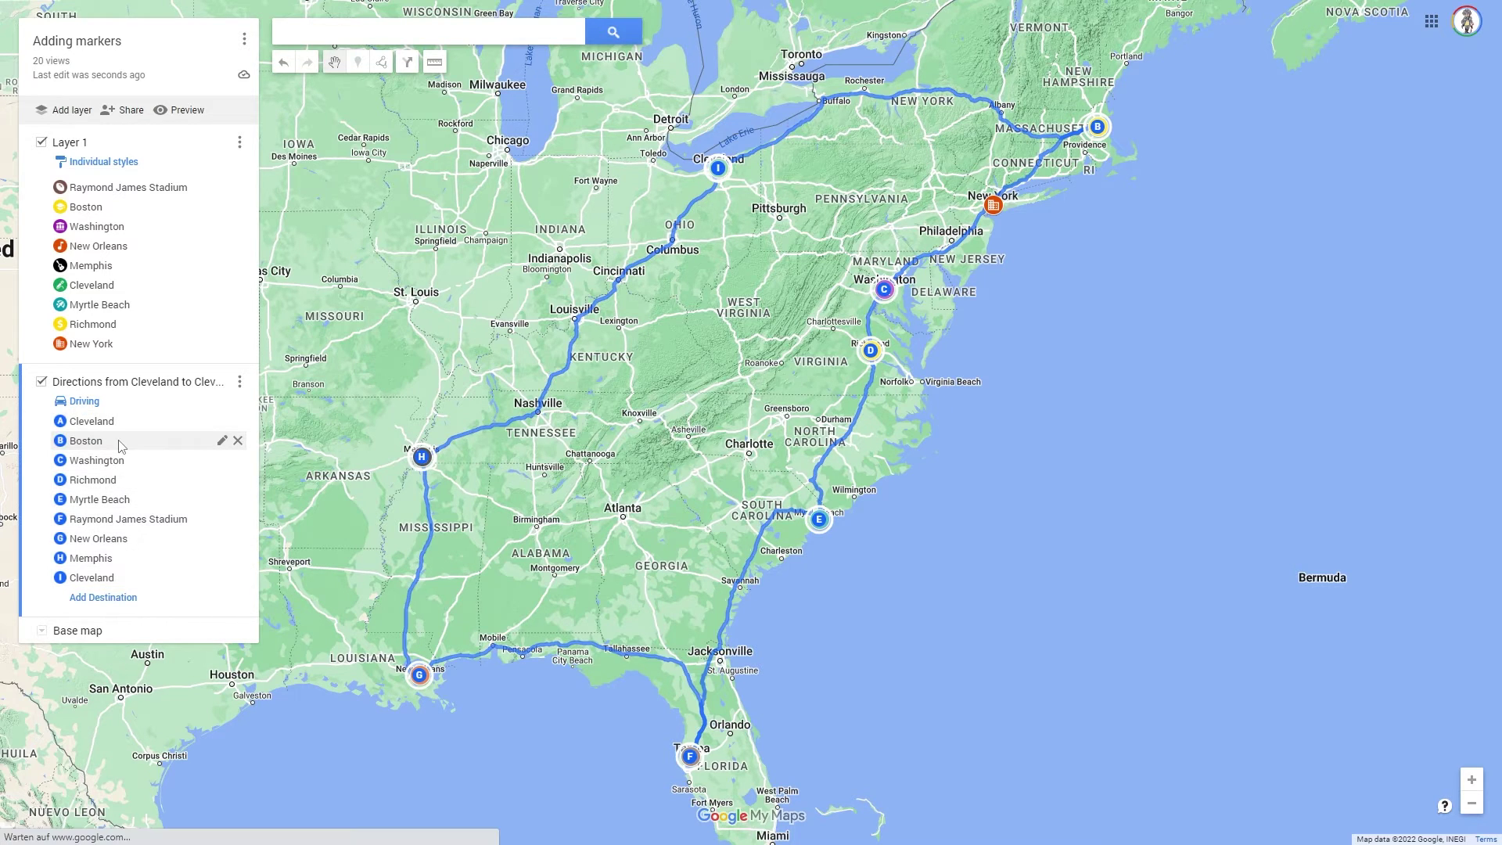
pyautogui.click(219, 442)
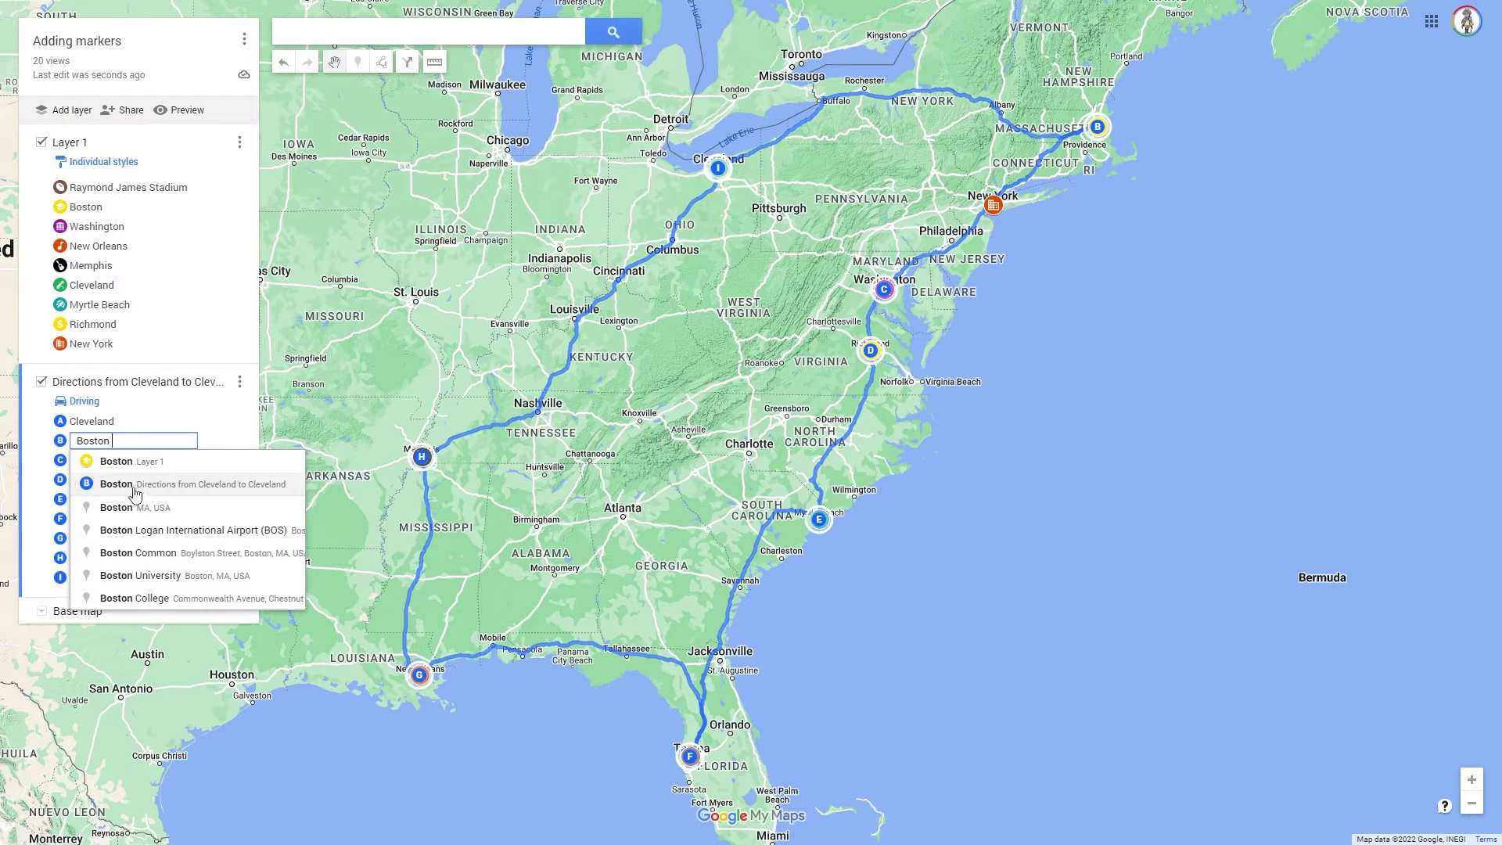
pyautogui.click(98, 463)
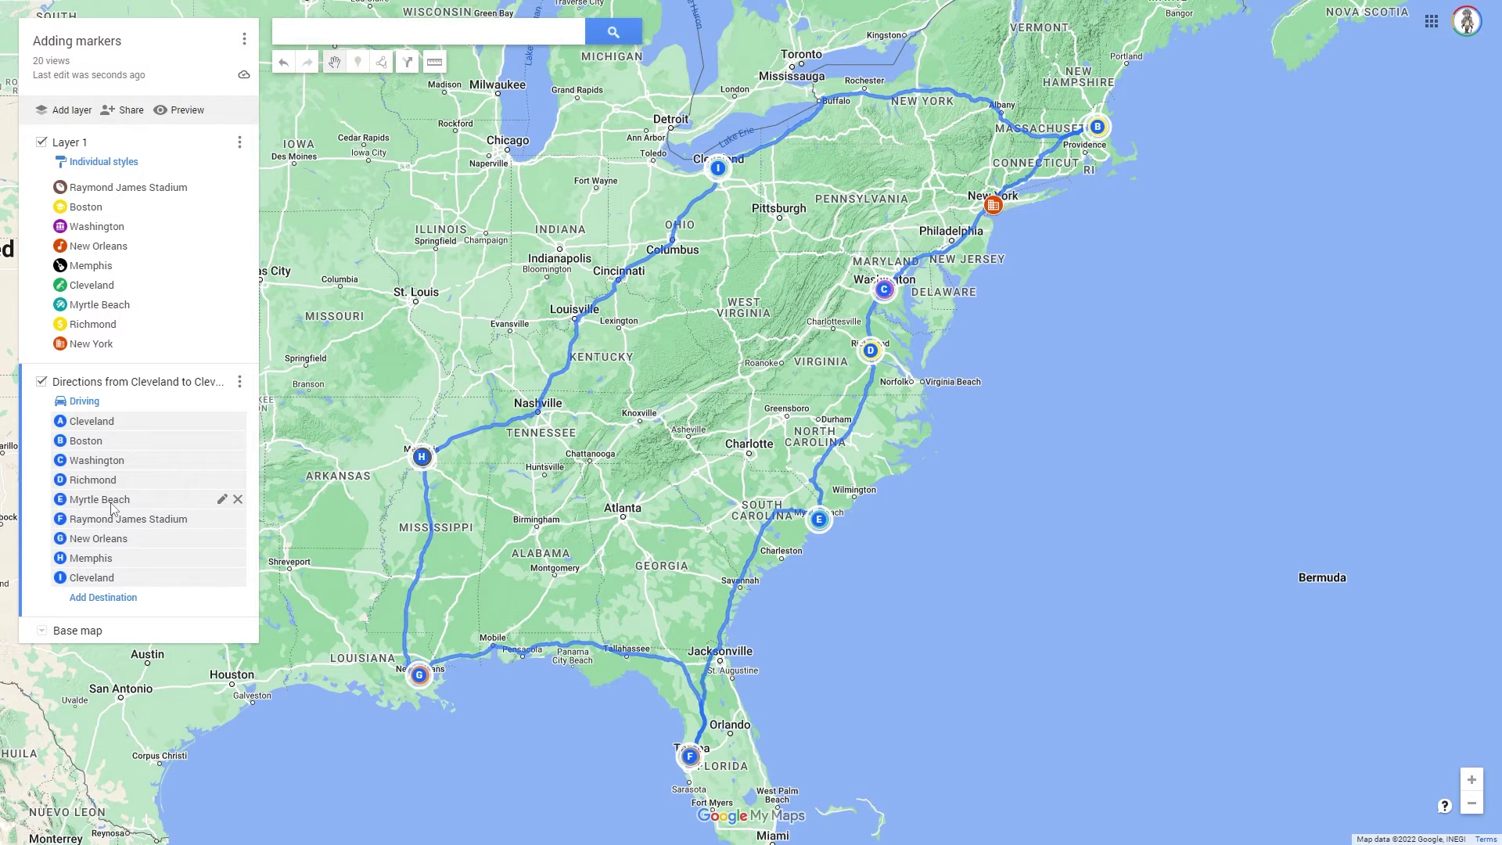
pyautogui.click(110, 598)
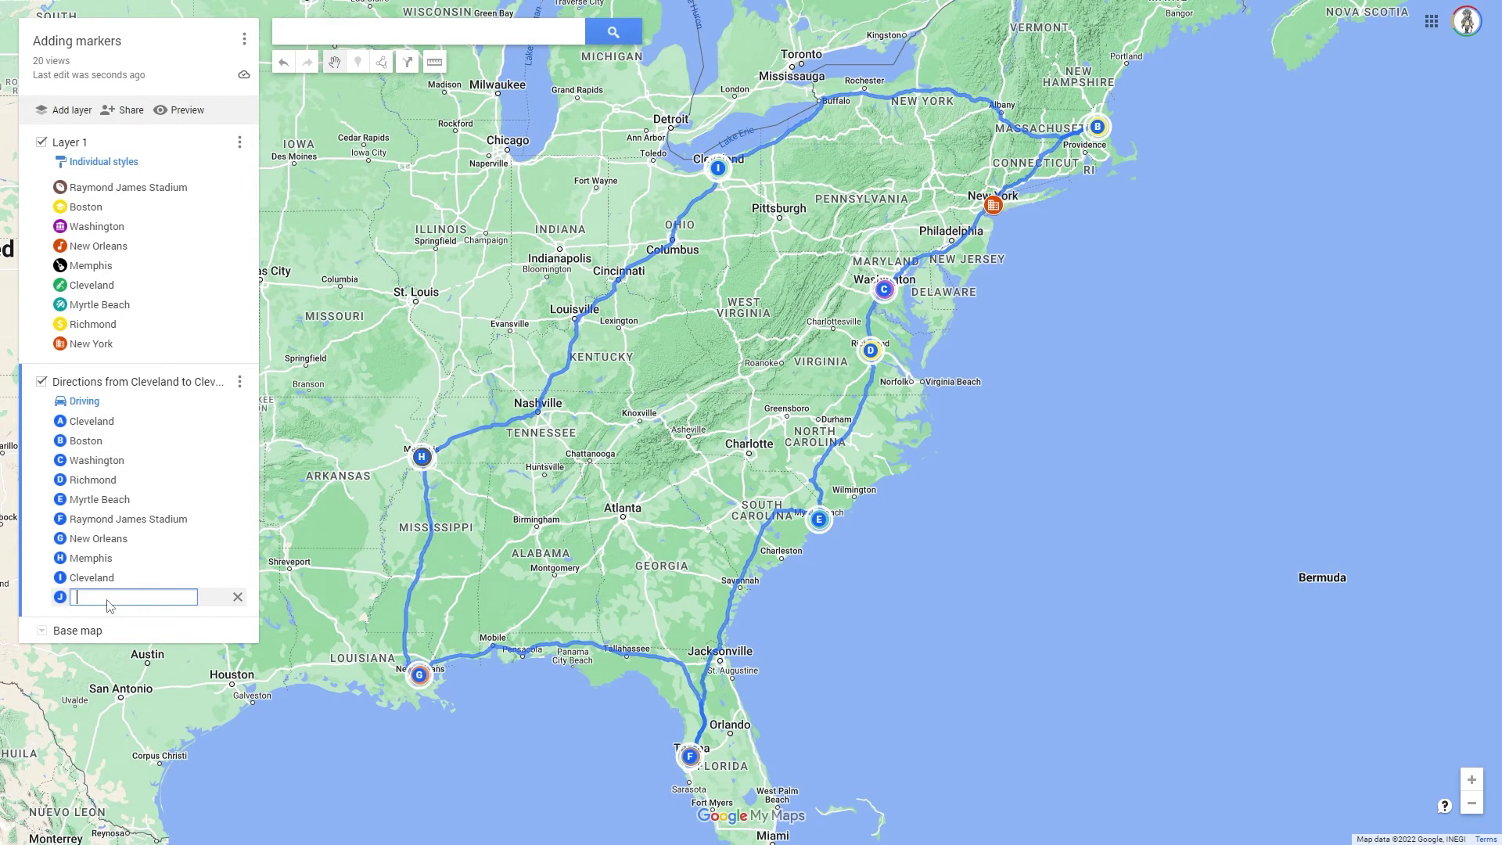
# Fill the new stop with New York and move it up to follow Boston
pyautogui.click(996, 210)
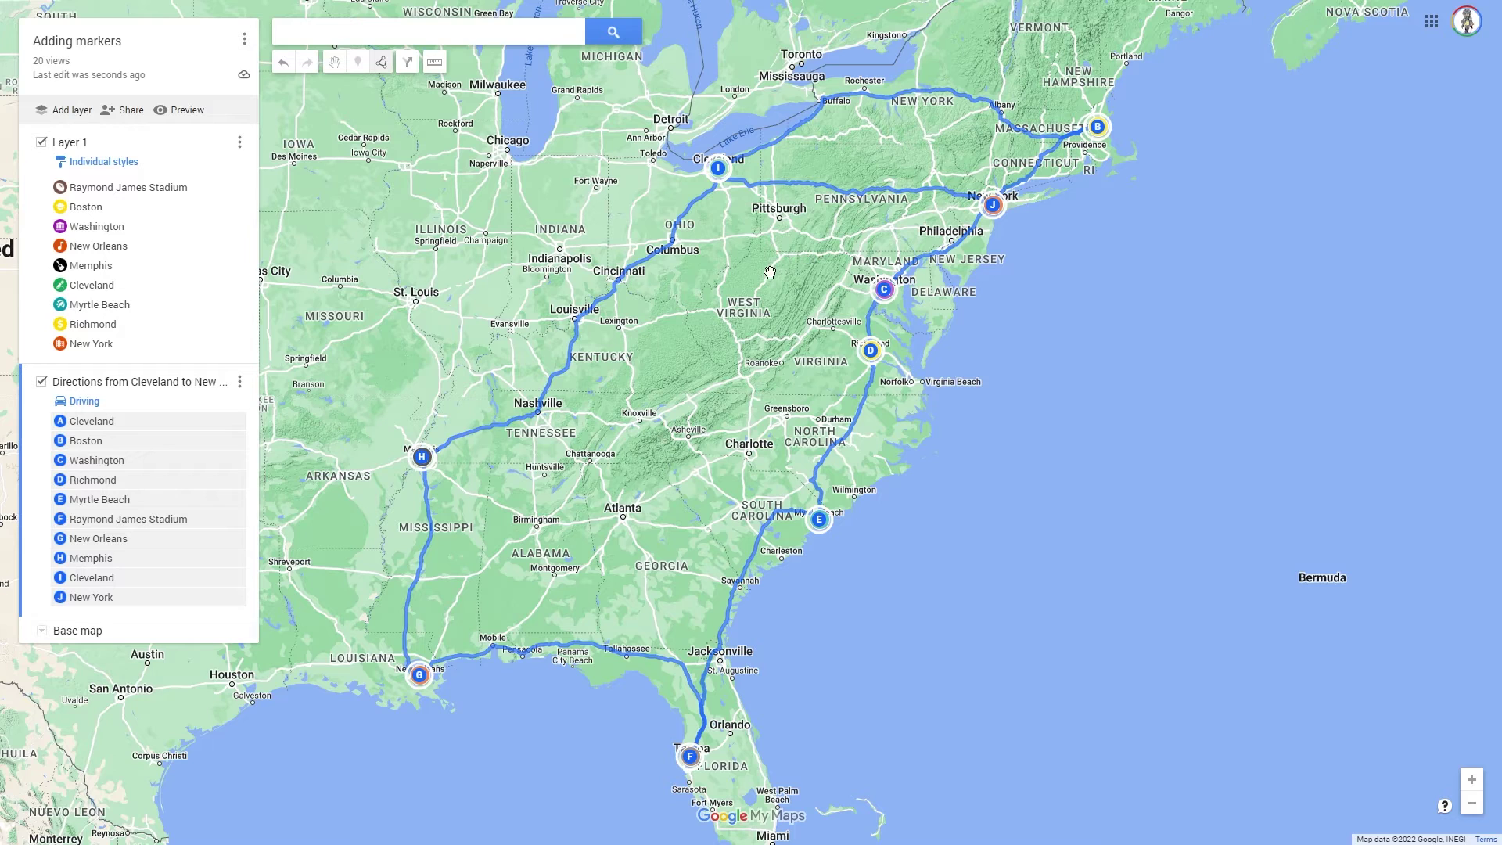
pyautogui.click(70, 604)
pyautogui.moveTo(69, 604); pyautogui.dragTo(82, 463)
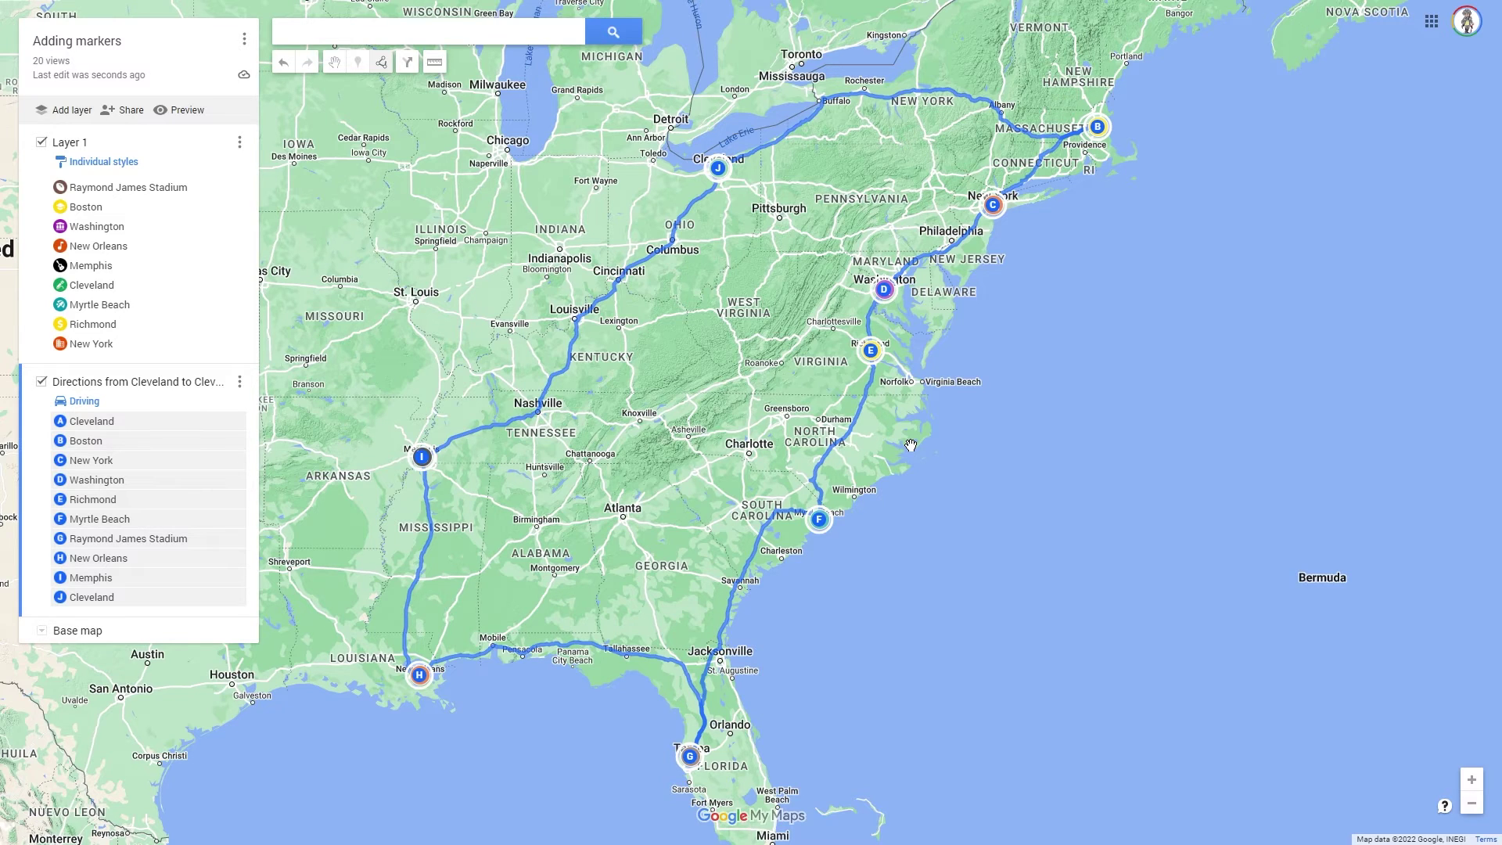
# Drag the Richmond–Myrtle Beach route line to a waypoint in central Charlotte
pyautogui.scroll(2, 911, 445)
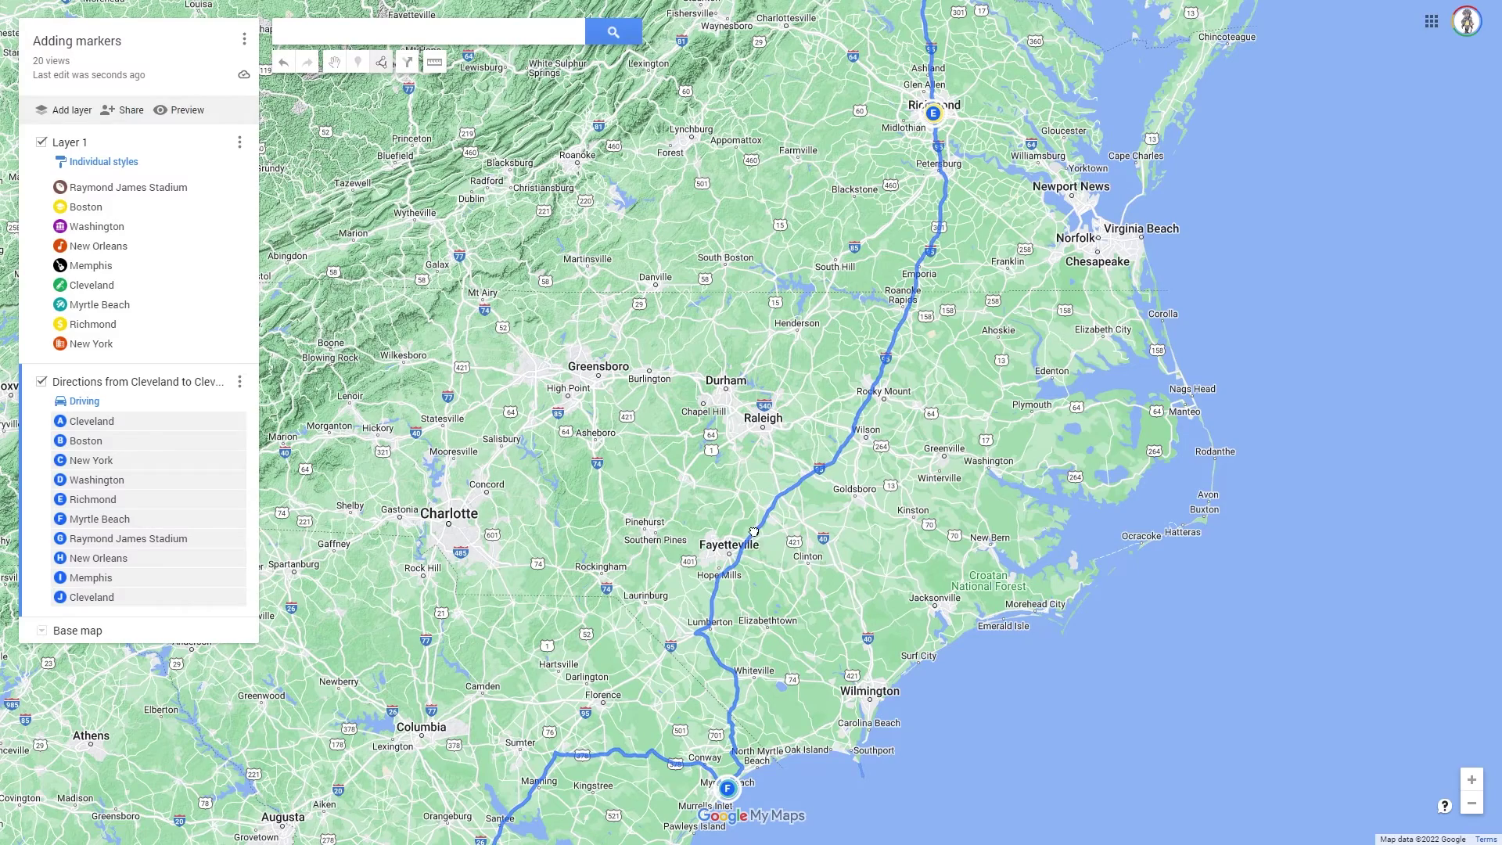
pyautogui.moveTo(754, 536); pyautogui.dragTo(450, 524)
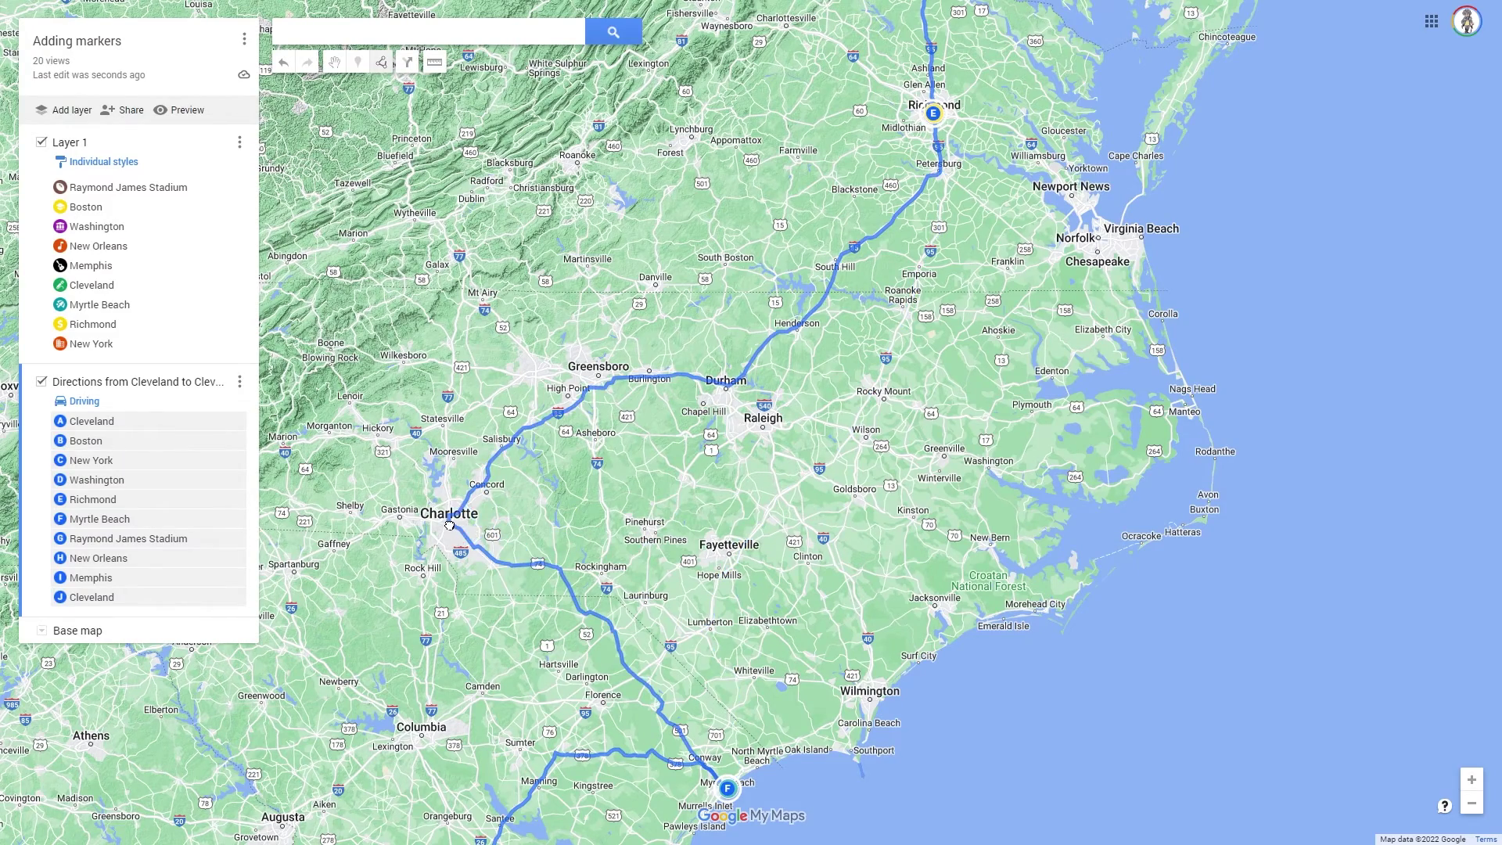
pyautogui.scroll(2, 450, 524)
pyautogui.scroll(2, 450, 524)
pyautogui.moveTo(594, 608); pyautogui.dragTo(874, 612)
pyautogui.scroll(2, 802, 553)
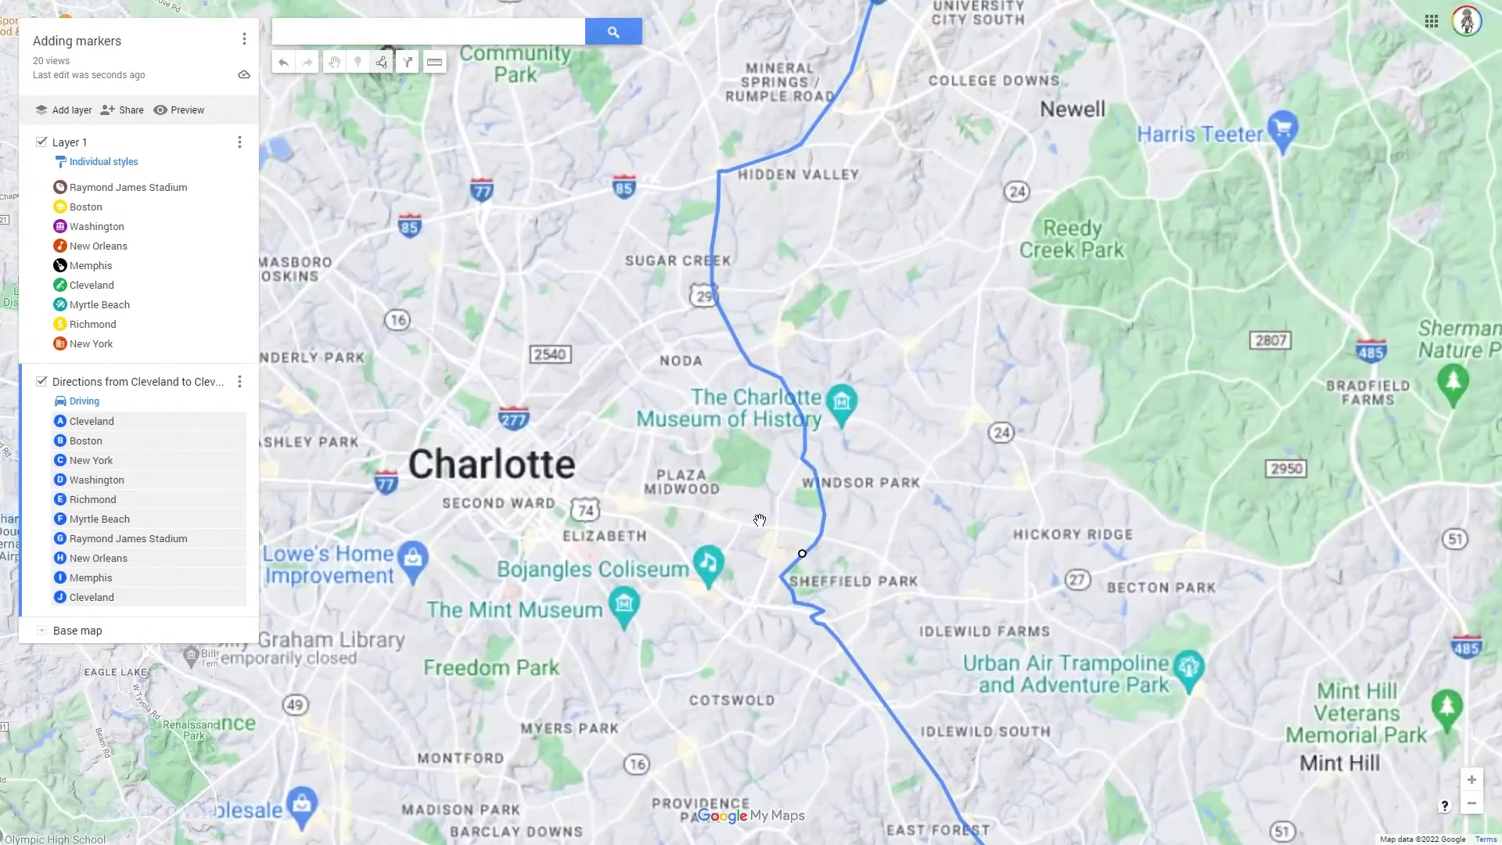
pyautogui.moveTo(802, 553); pyautogui.dragTo(592, 563)
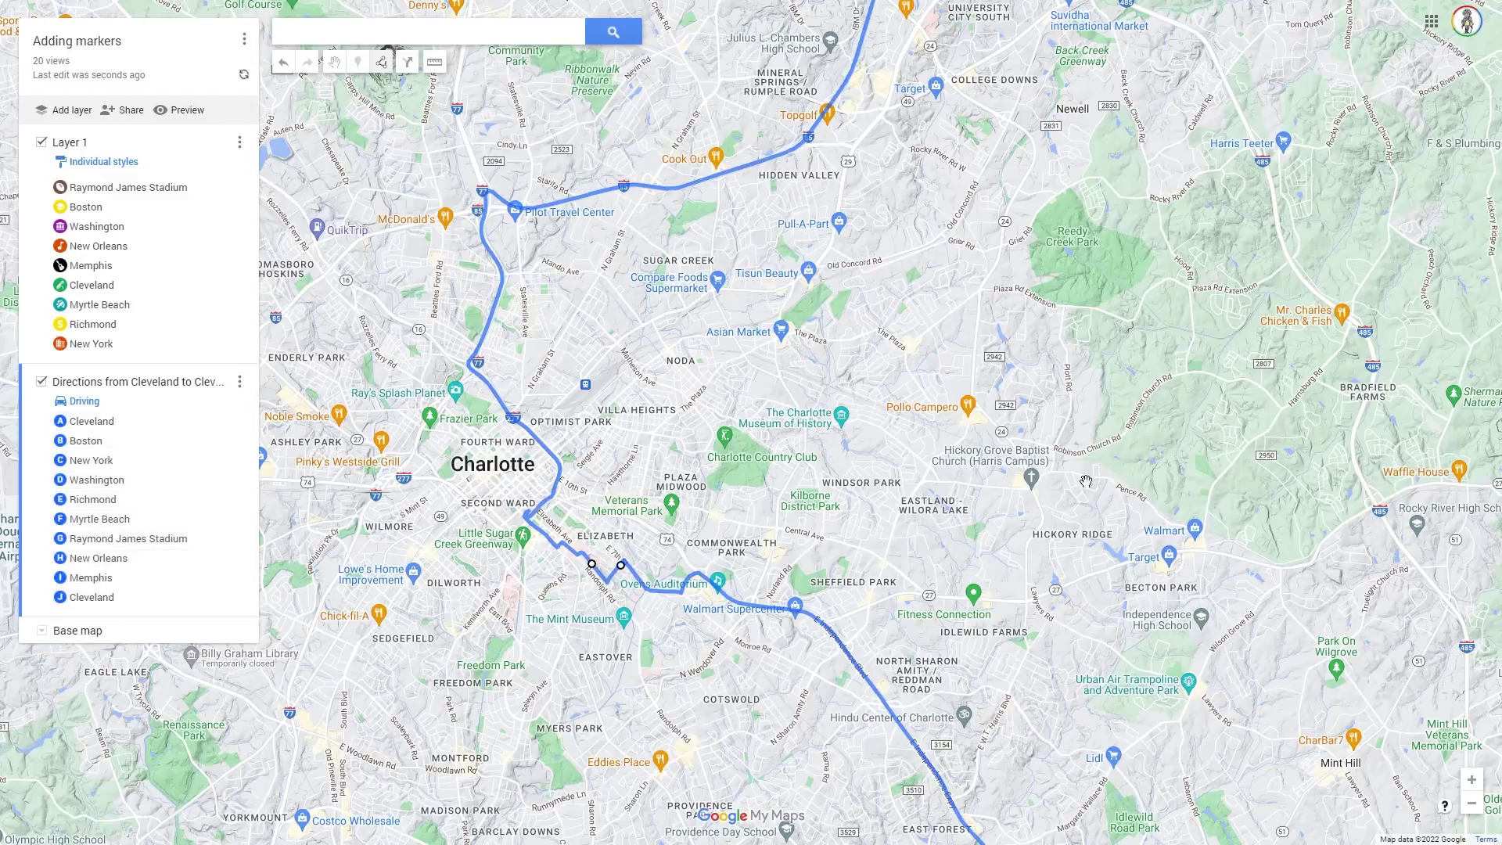
# Pull the stray coastal detour on the Carolinas leg back inland
pyautogui.scroll(-5, 1113, 470)
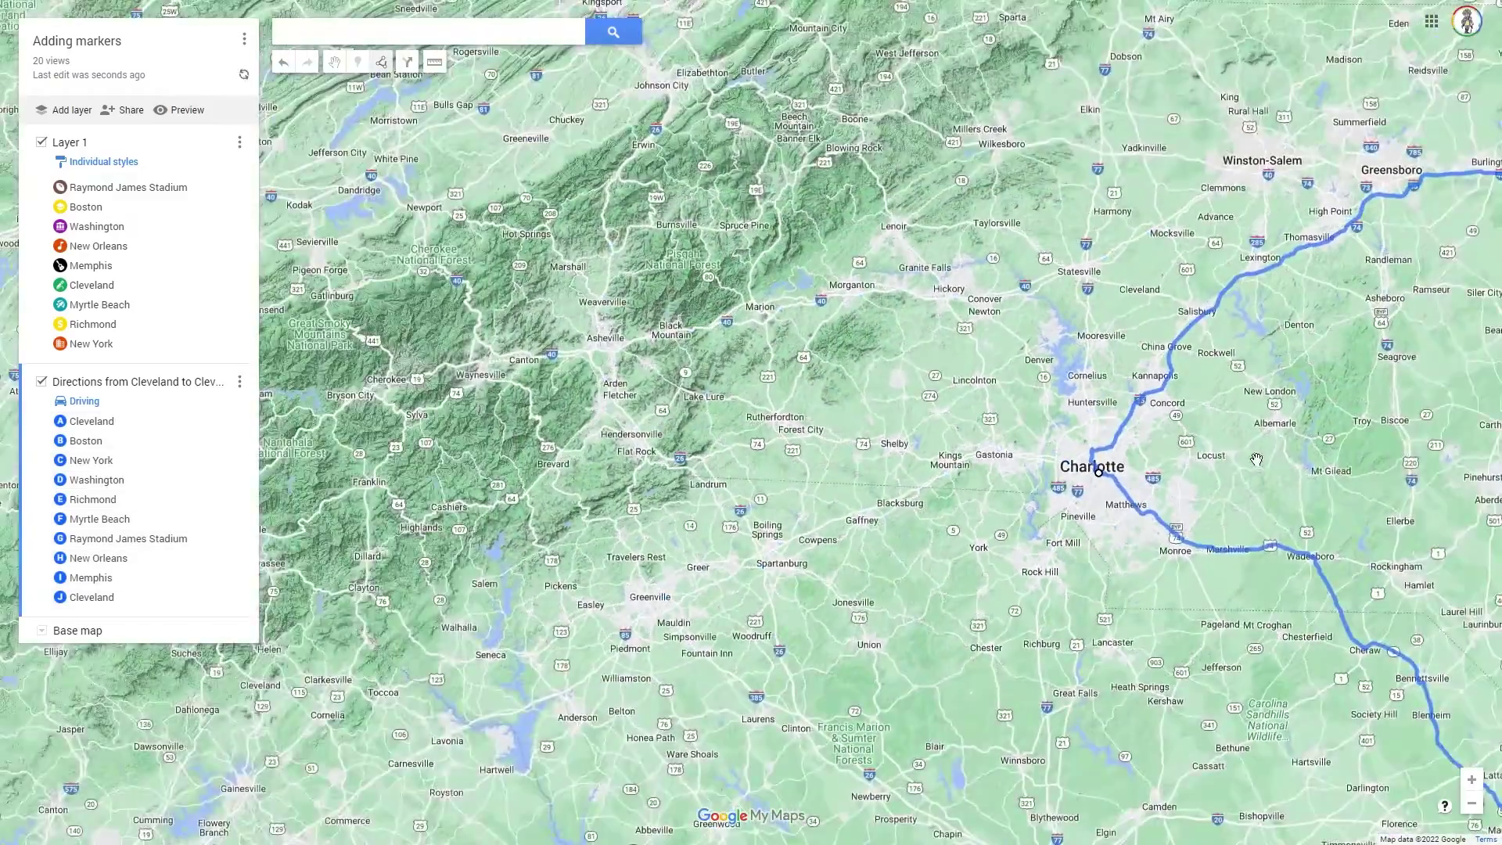
pyautogui.moveTo(1271, 491); pyautogui.dragTo(825, 282)
pyautogui.scroll(-3, 1023, 398)
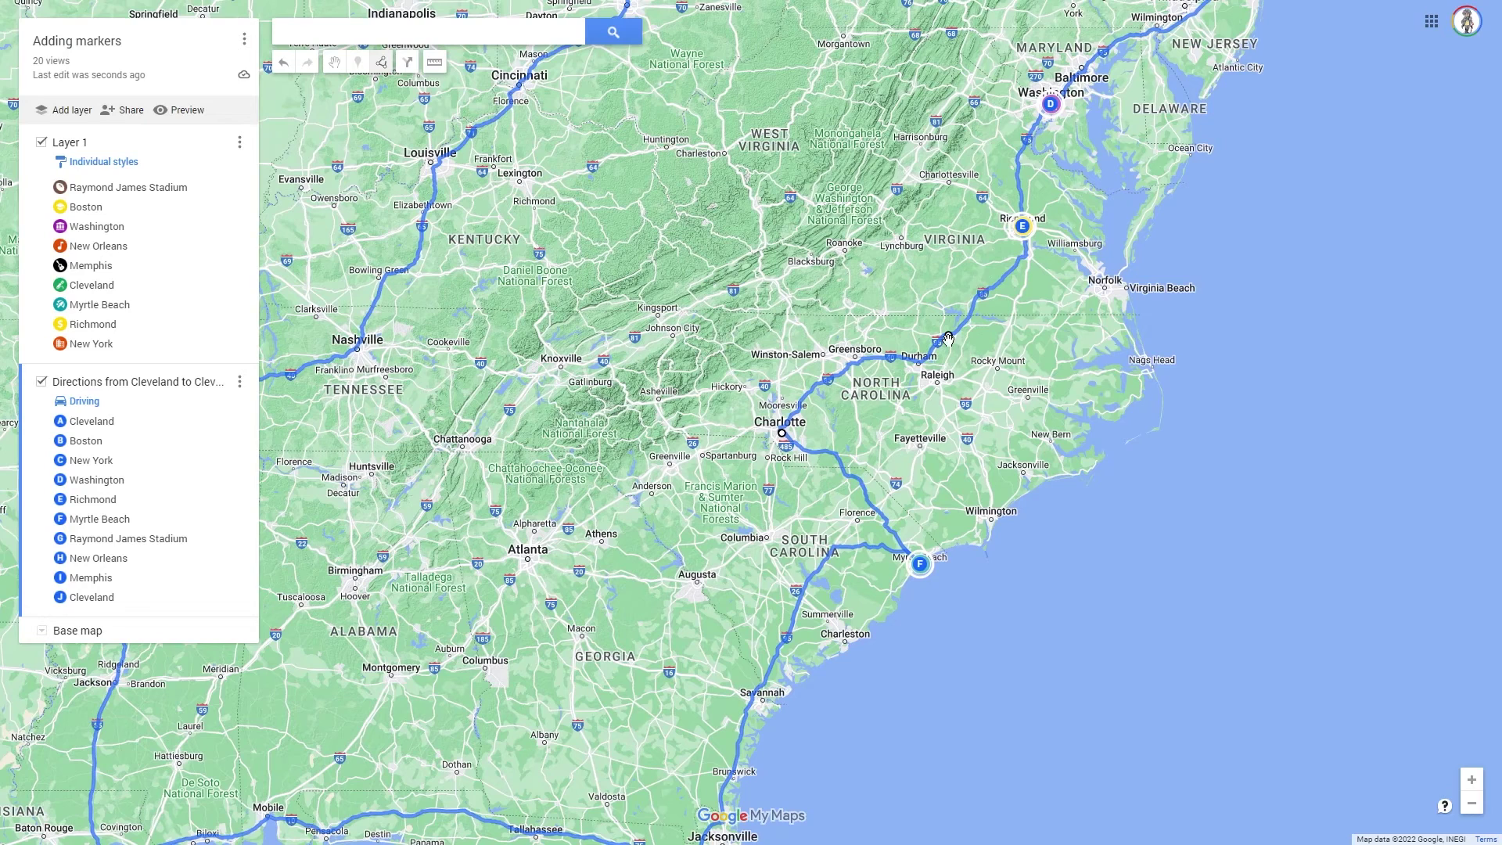
pyautogui.moveTo(949, 340); pyautogui.dragTo(1130, 433)
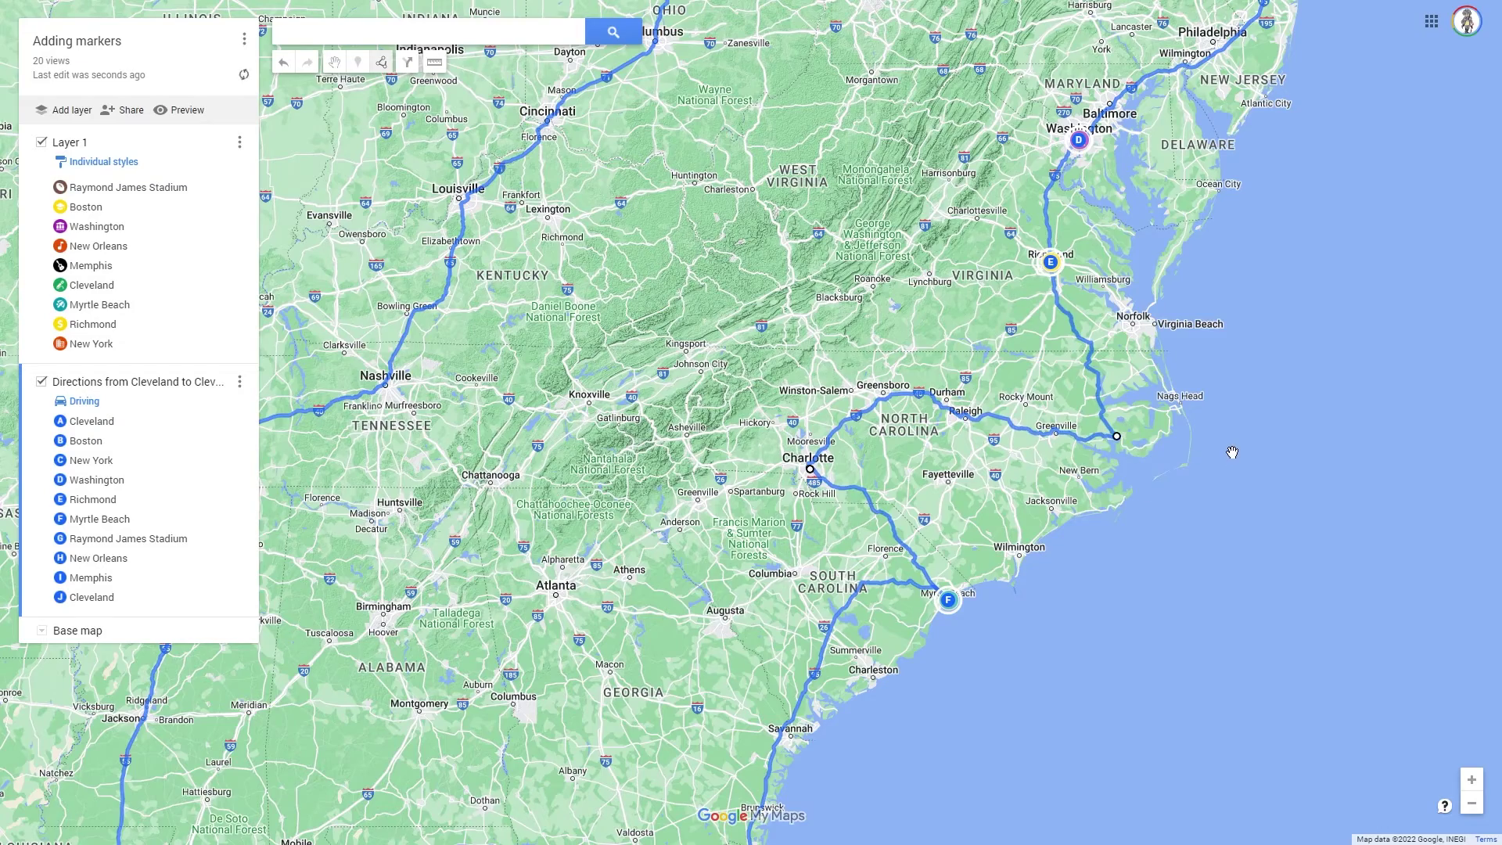
pyautogui.scroll(1, 1230, 453)
pyautogui.scroll(1, 1196, 431)
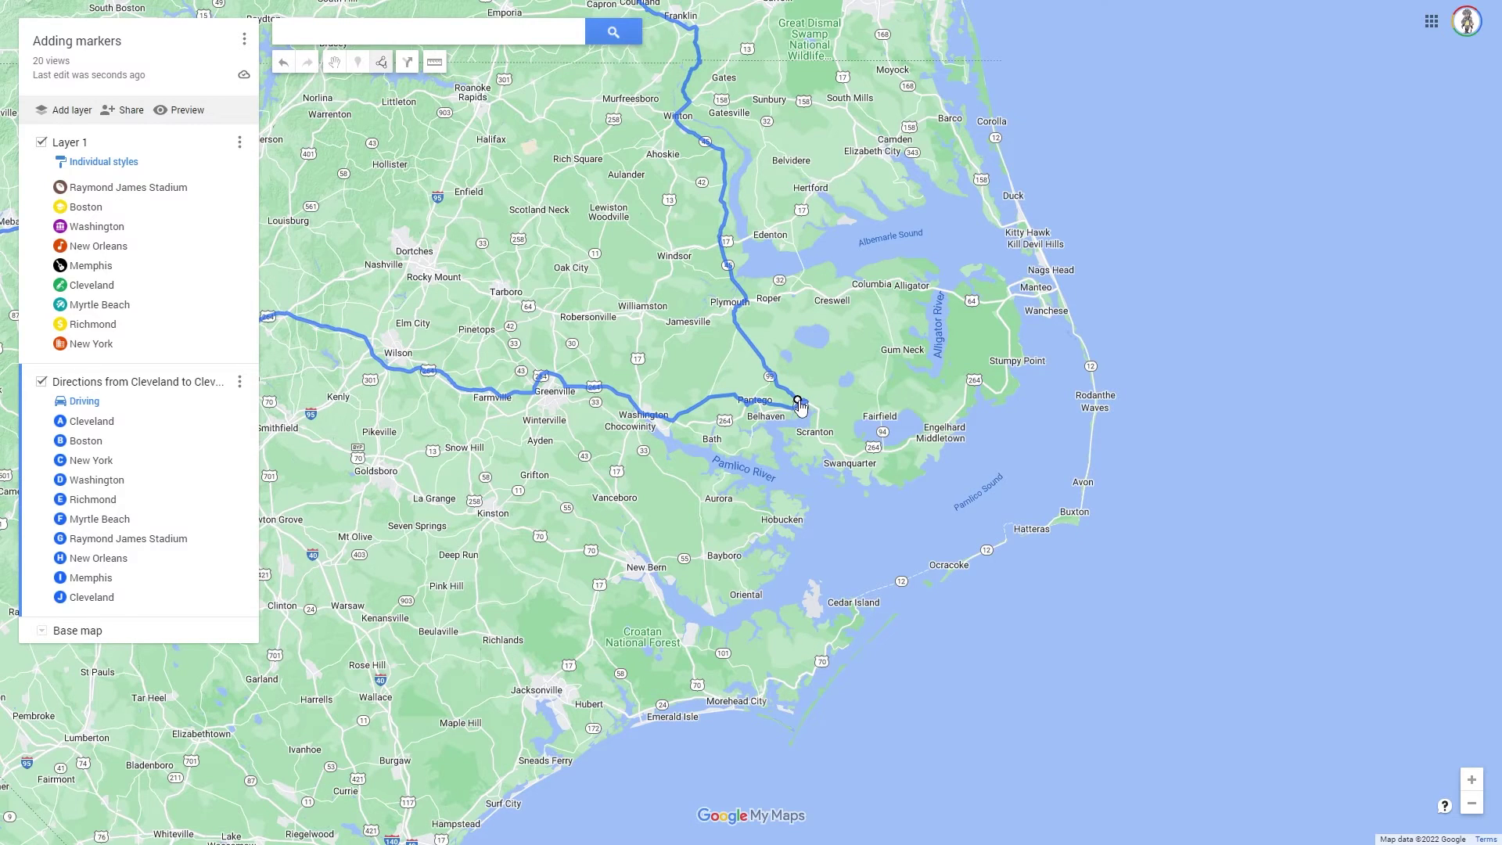
pyautogui.moveTo(799, 406); pyautogui.dragTo(884, 413)
pyautogui.scroll(-2, 540, 391)
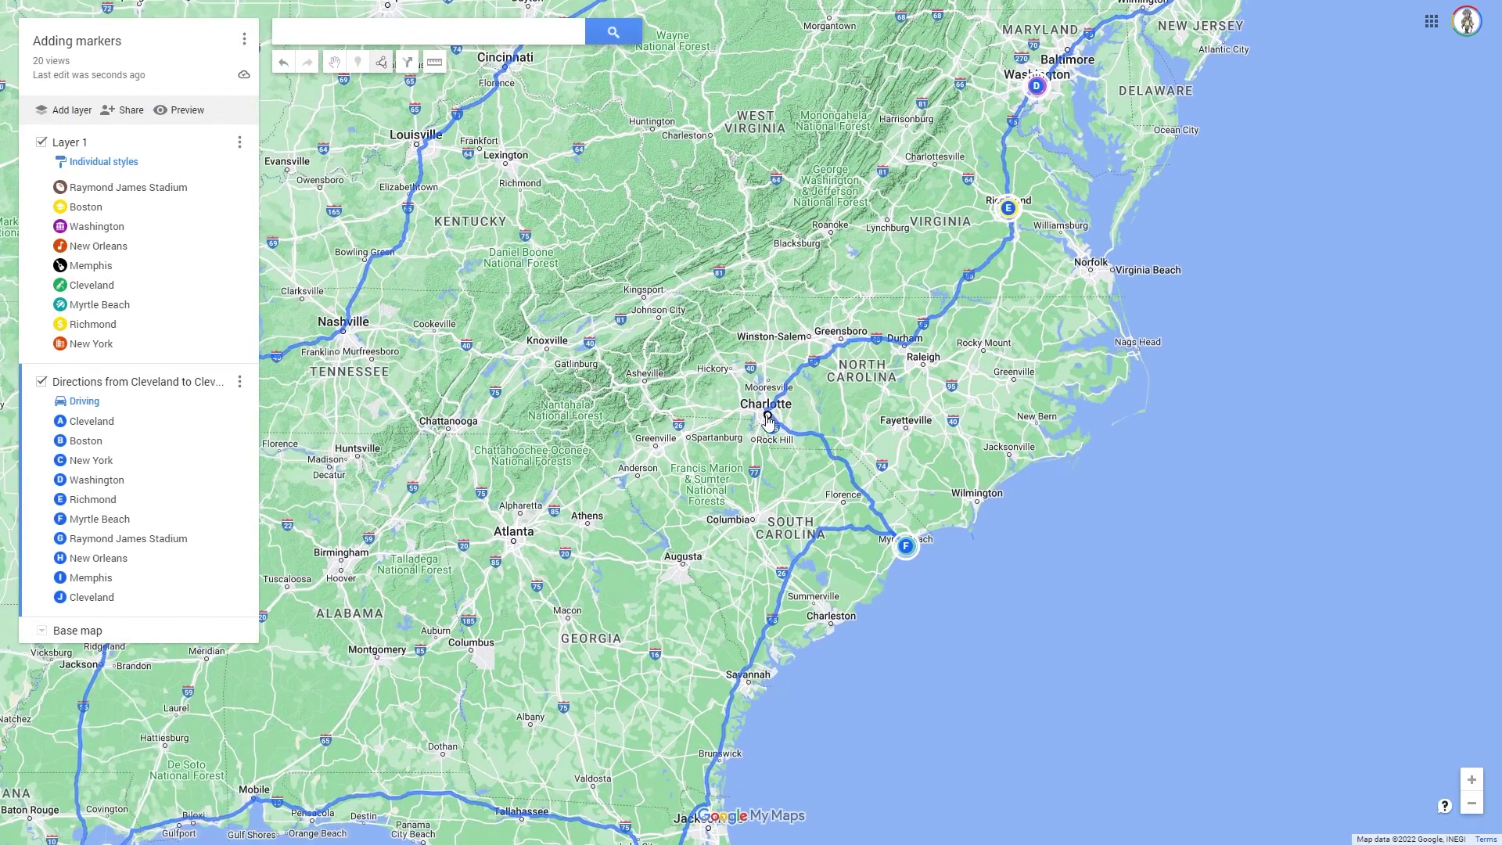
# Remove the Charlotte waypoint so the leg runs directly south via Fayetteville
pyautogui.click(768, 416)
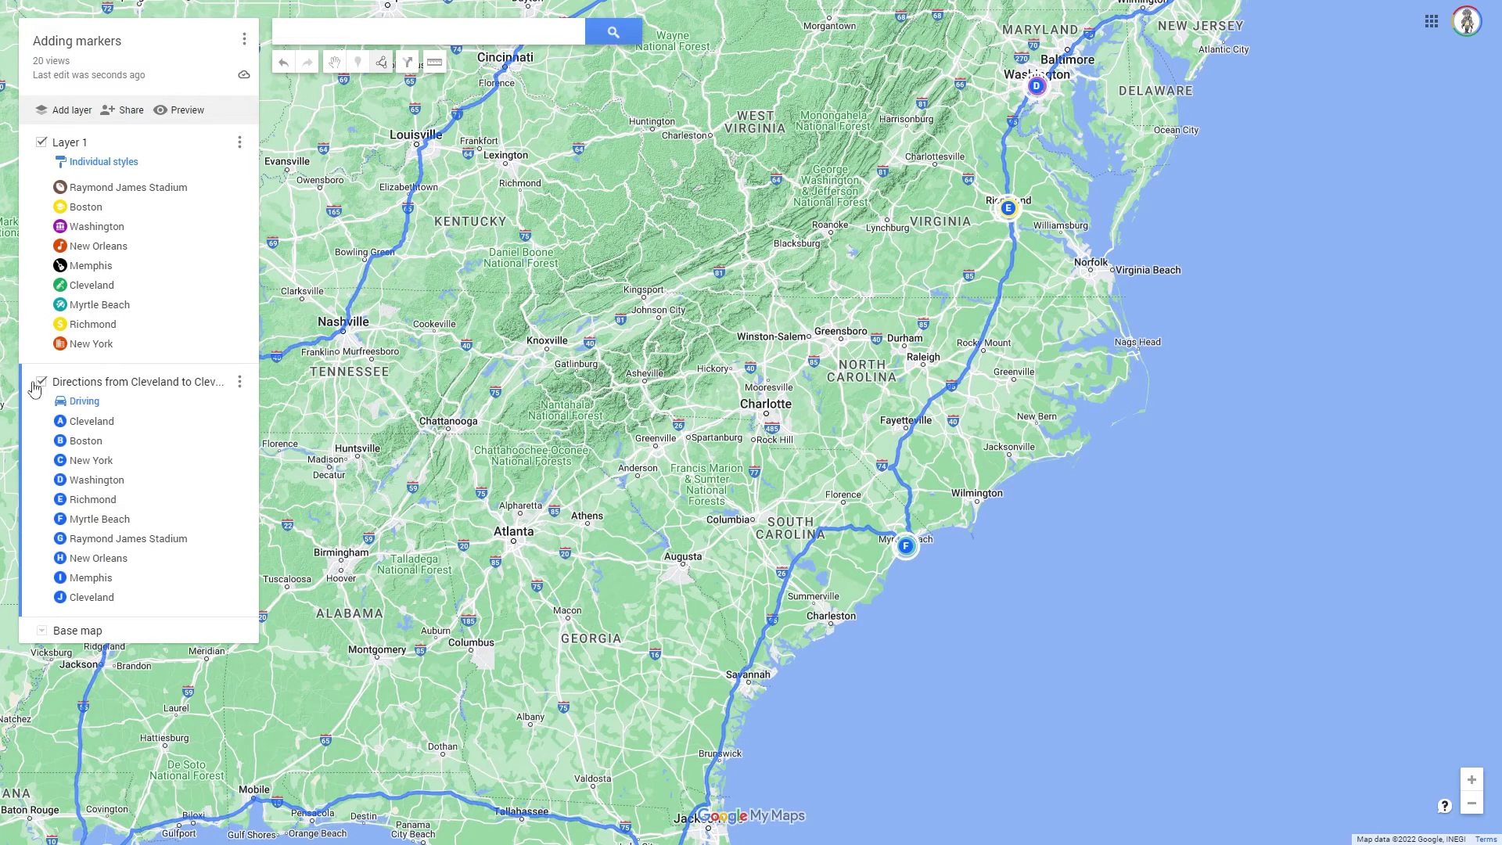
# Export only the 'Directions from Cleveland to Cleveland' layer to KML/KMZ and download it as a KMZ file
pyautogui.click(245, 42)
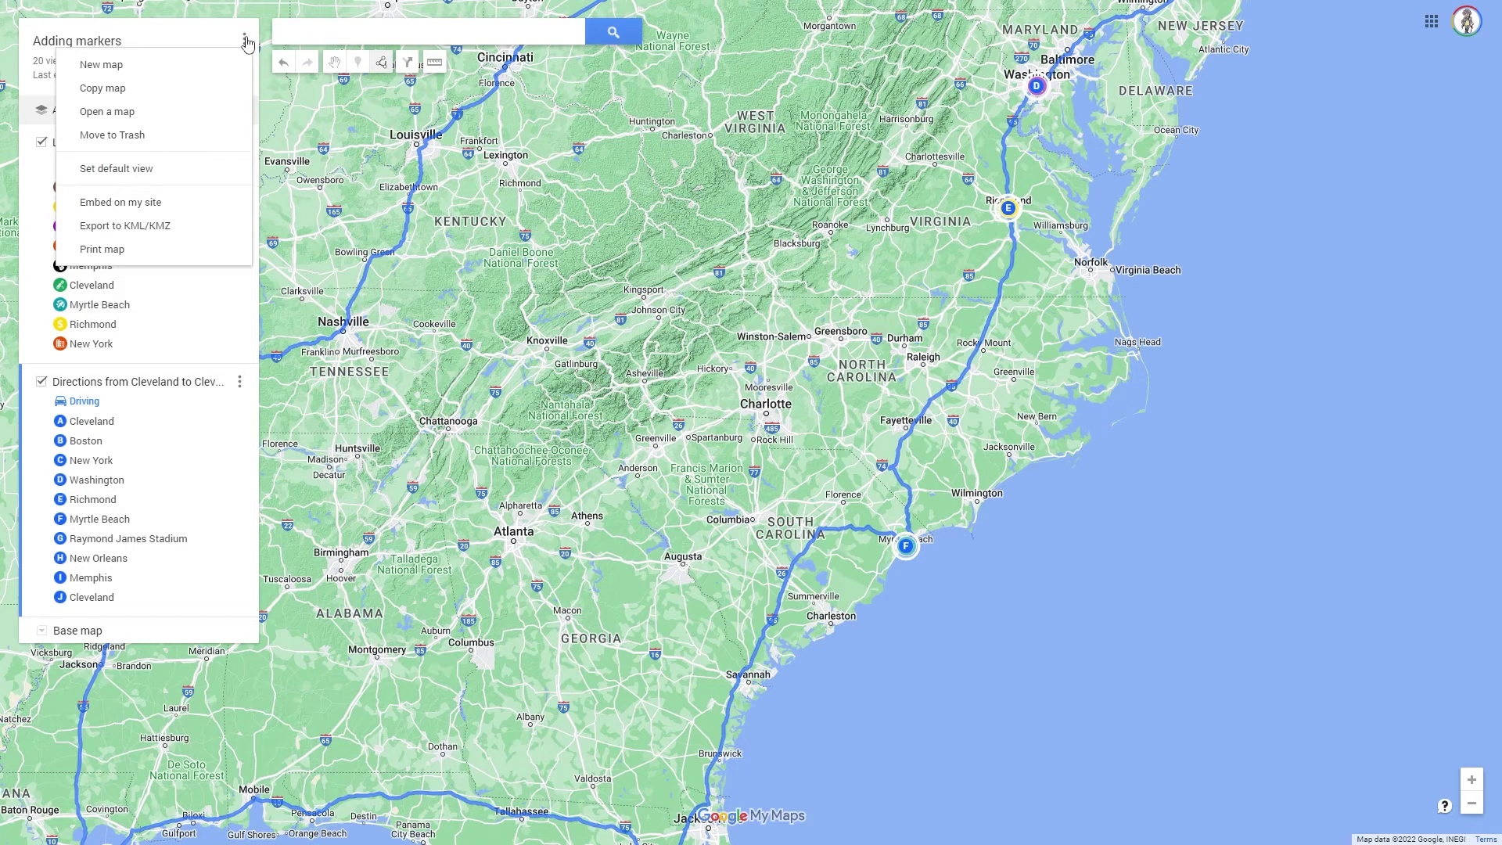
pyautogui.click(113, 230)
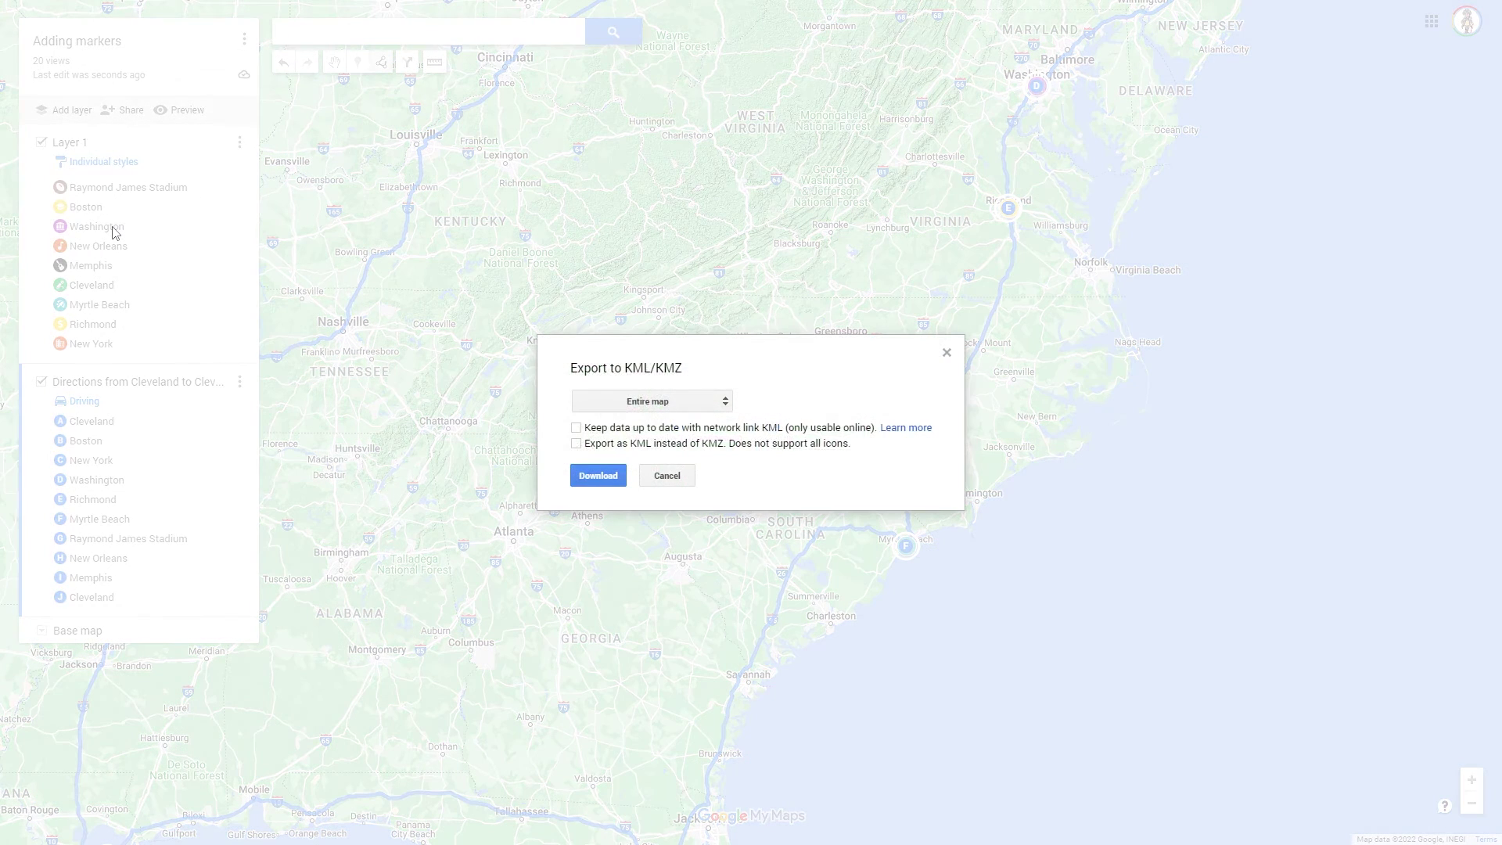
pyautogui.click(683, 406)
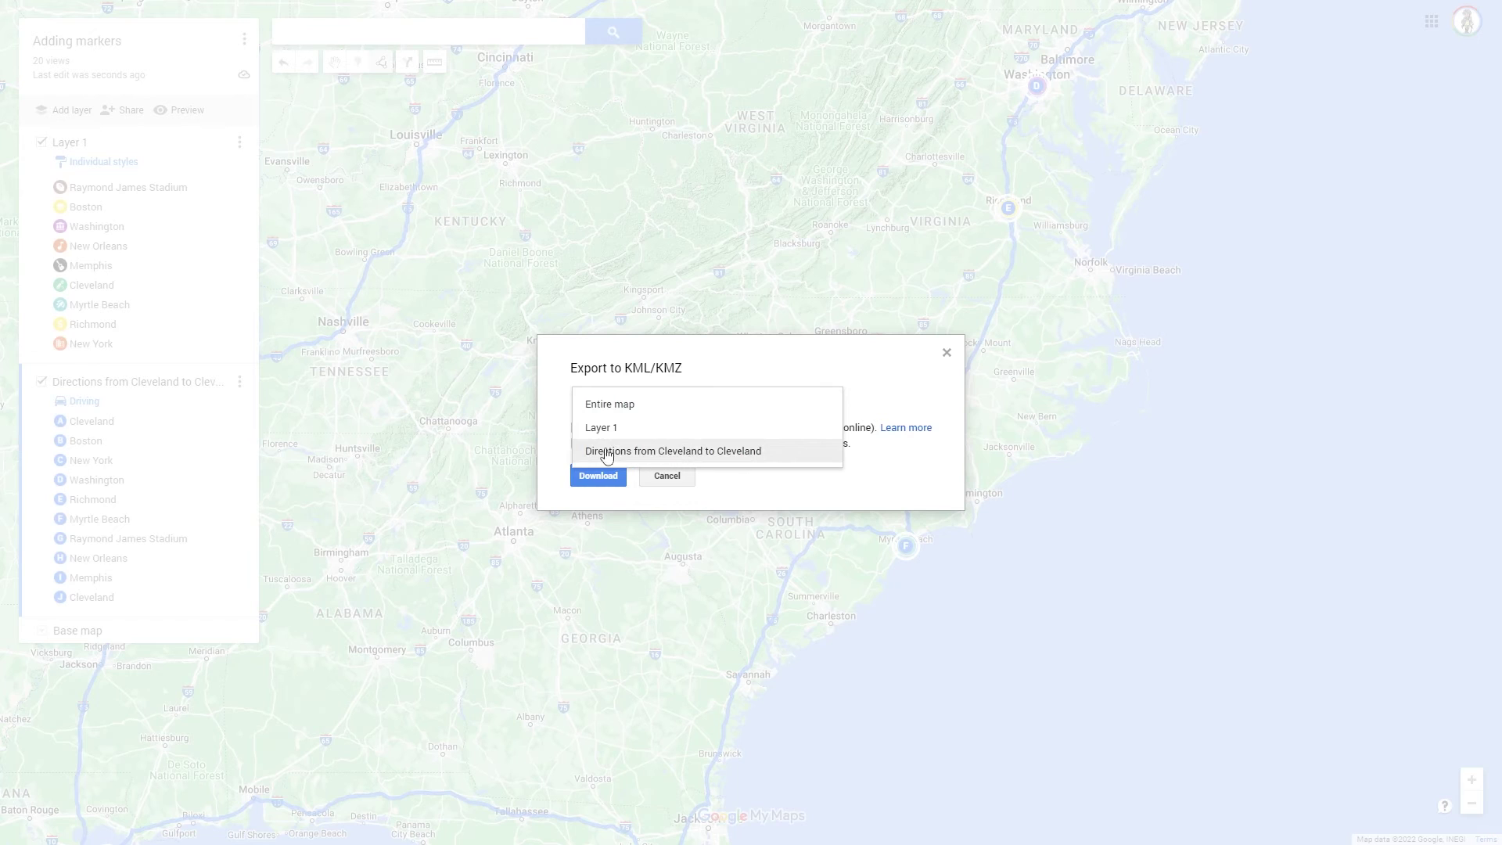
pyautogui.click(663, 454)
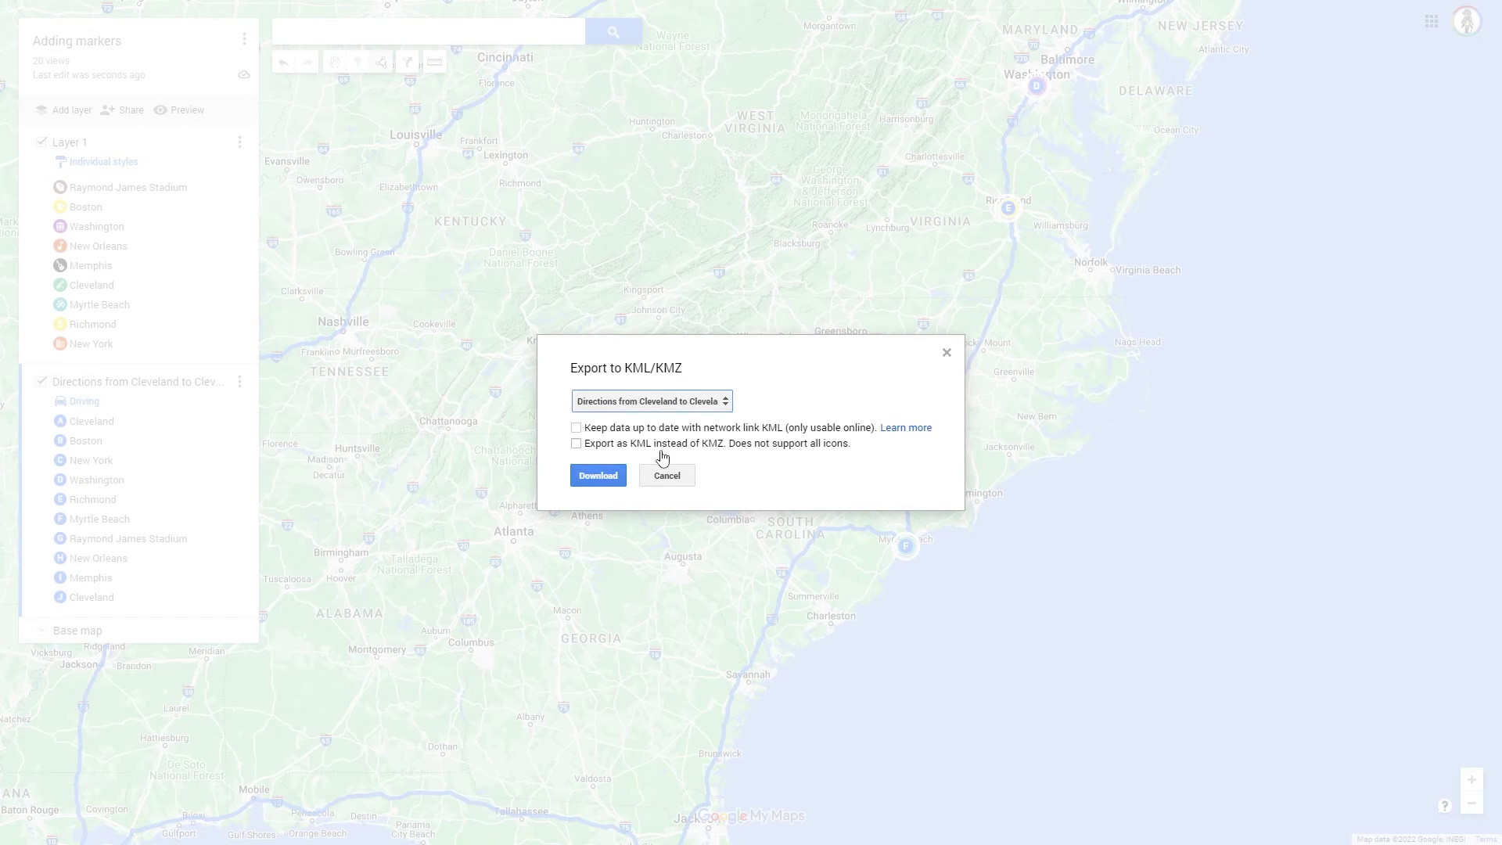
pyautogui.click(598, 476)
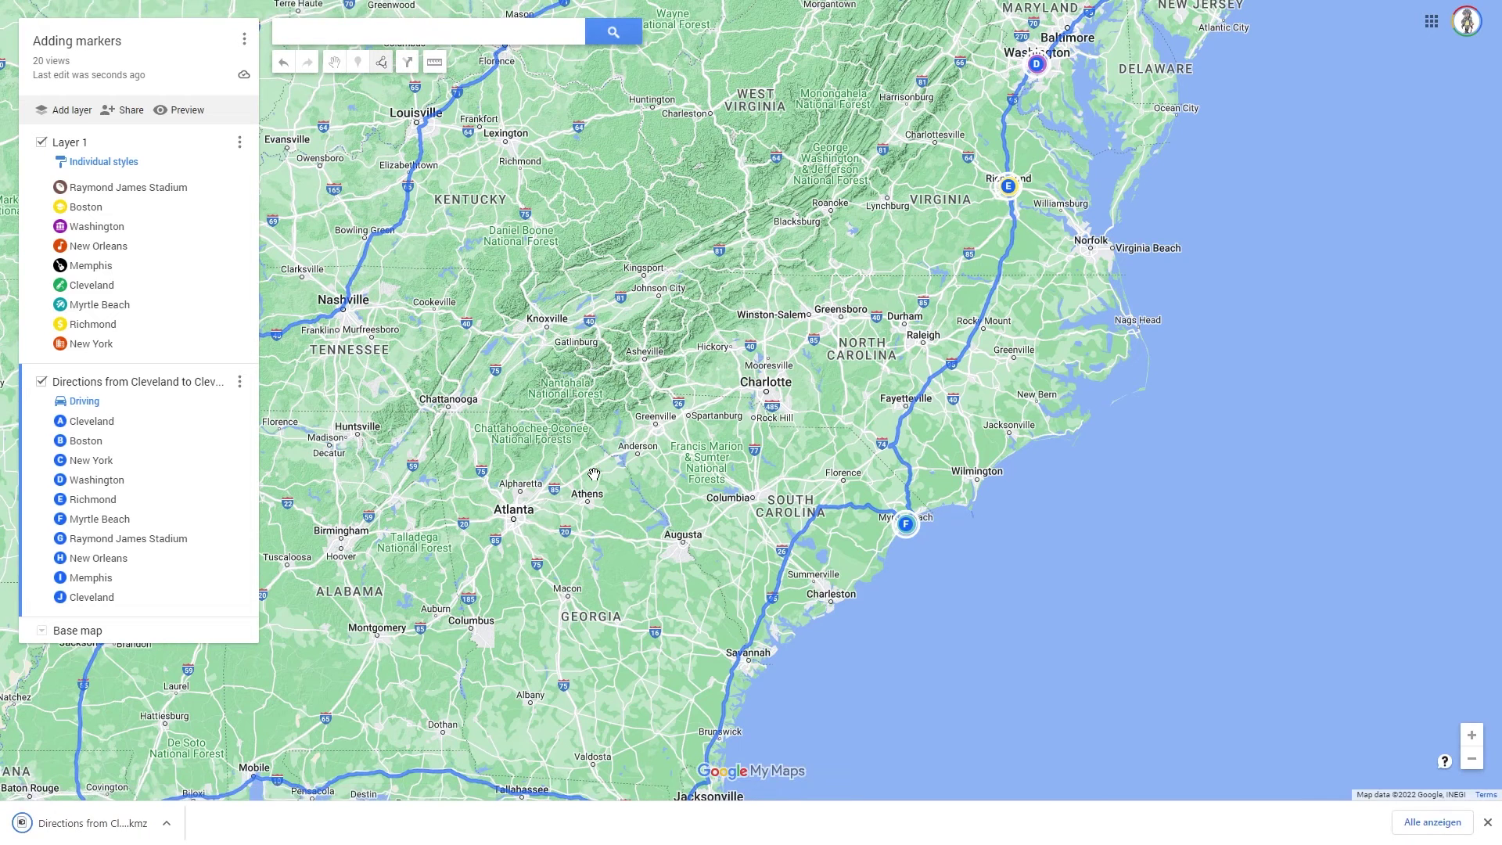